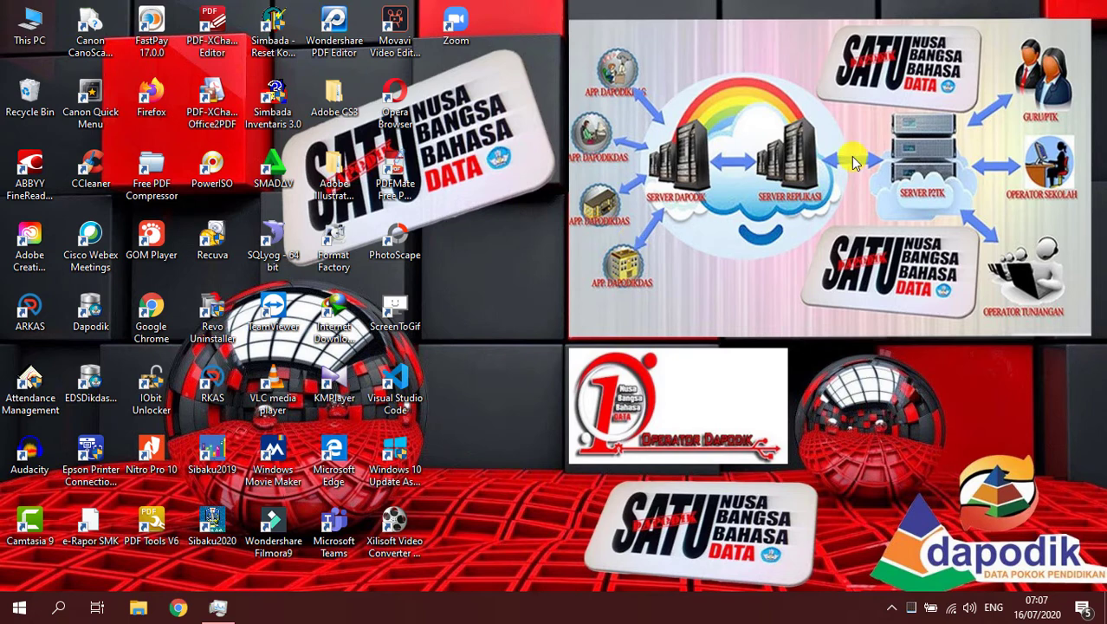
{"action": "right_click", "coordinate": [853, 159]}
{"action": "left_click", "coordinate": [897, 208]}
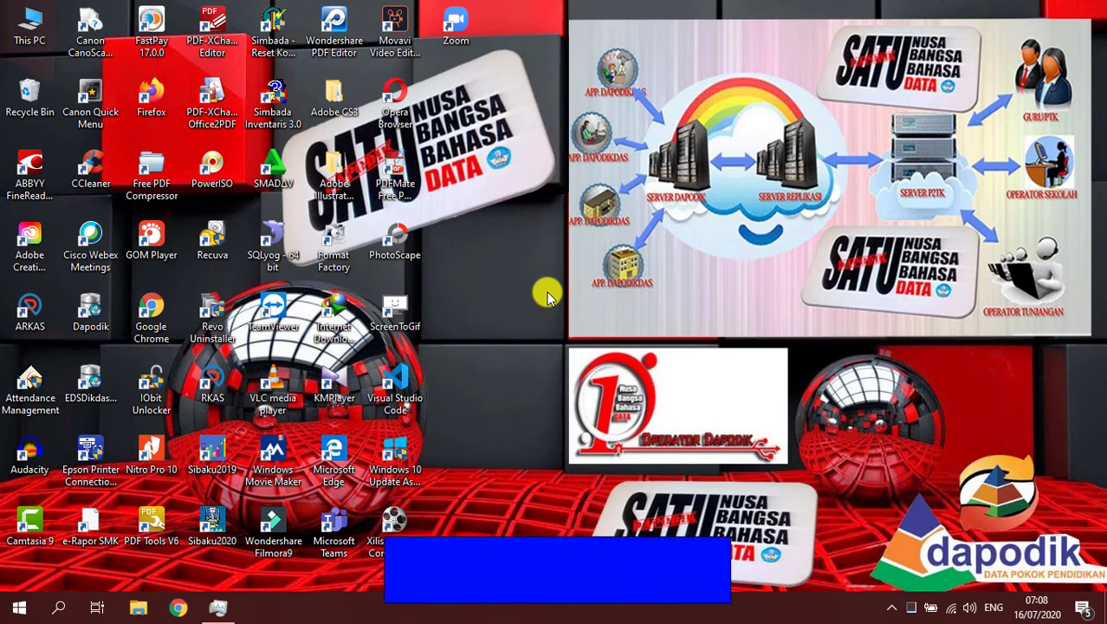
- Find and launch Word from the desktop and create a new blank document
{"action": "left_click", "coordinate": [7, 610]}
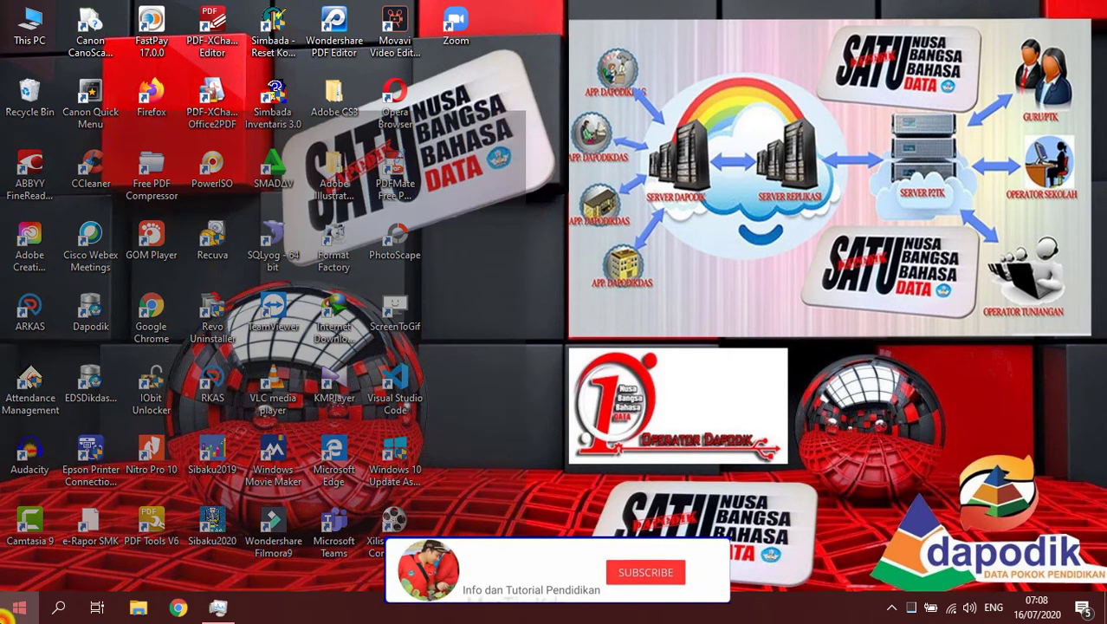
{"action": "type", "text": "word"}
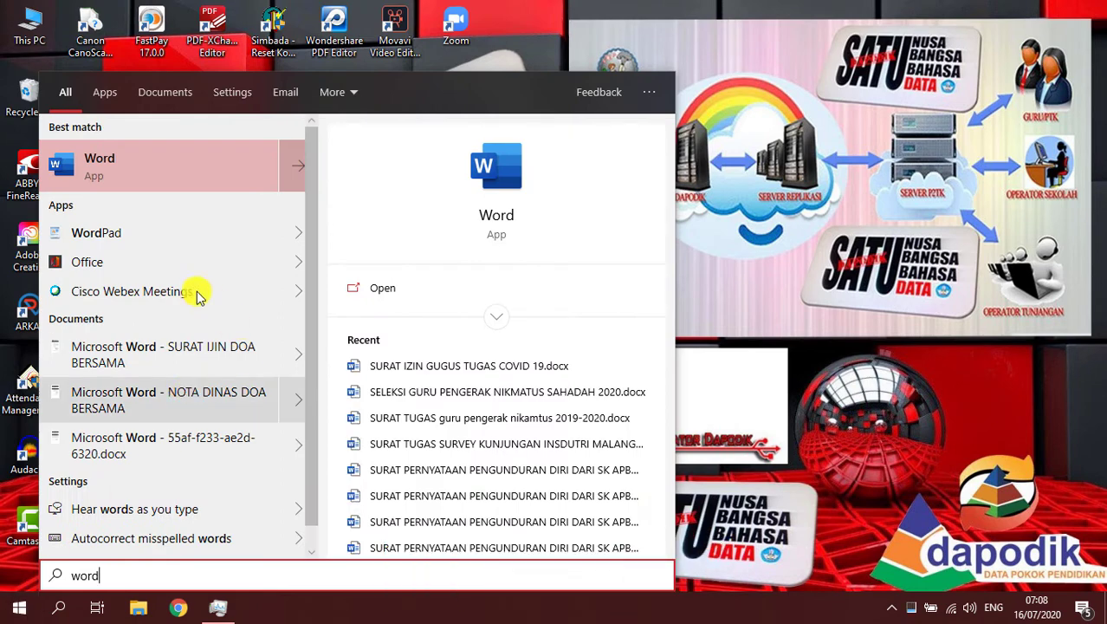
{"action": "left_click", "coordinate": [153, 161]}
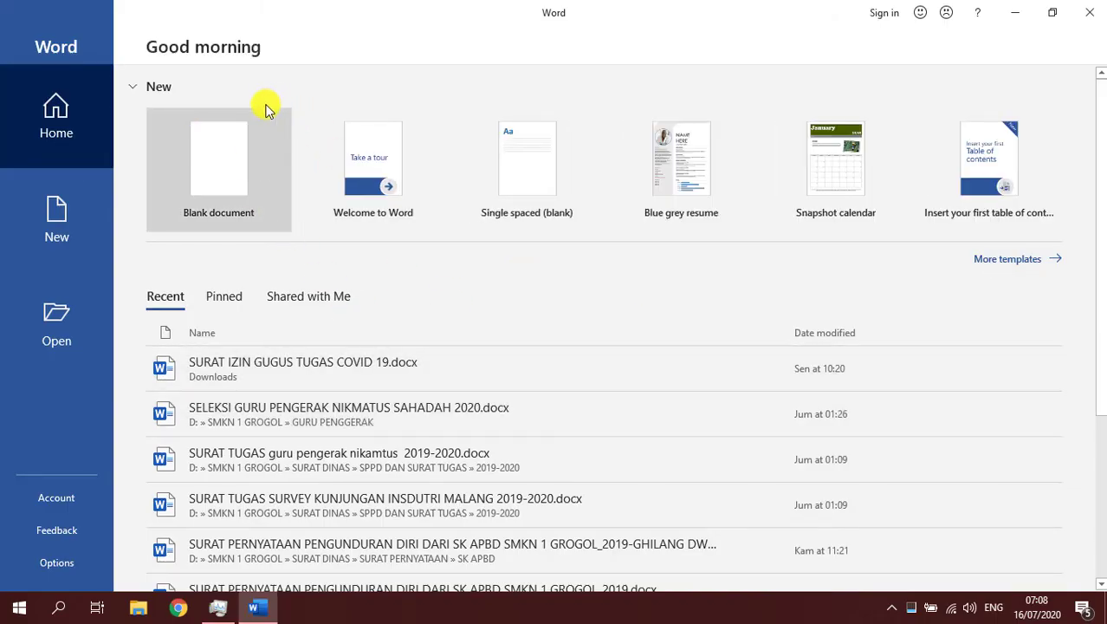
{"action": "left_click", "coordinate": [228, 138]}
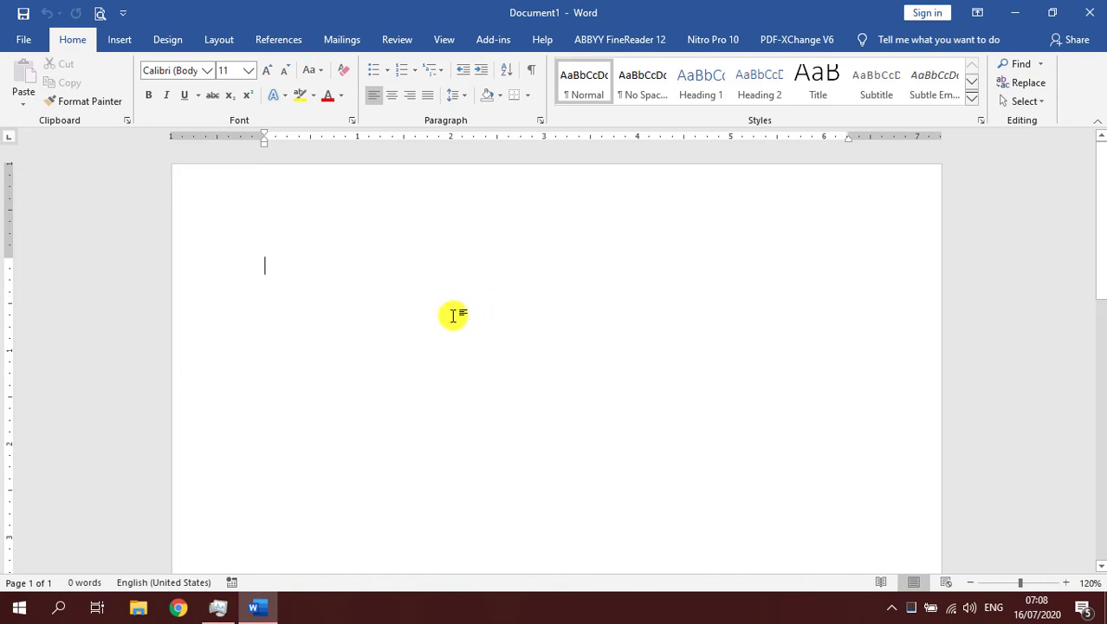
- Enter the text "MICROSOFT WORD (DASAR)" at the start of the document and select the line
{"action": "scroll", "coordinate": [453, 315], "scroll_direction": "up", "scroll_amount": 1}
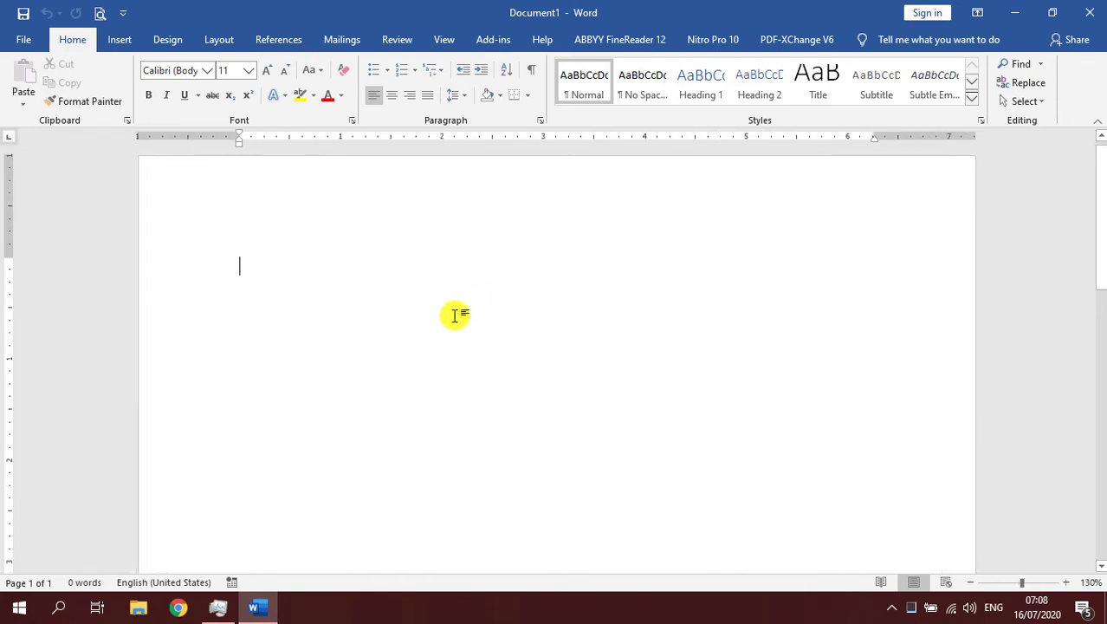
{"action": "key", "text": "Caps_Lock"}
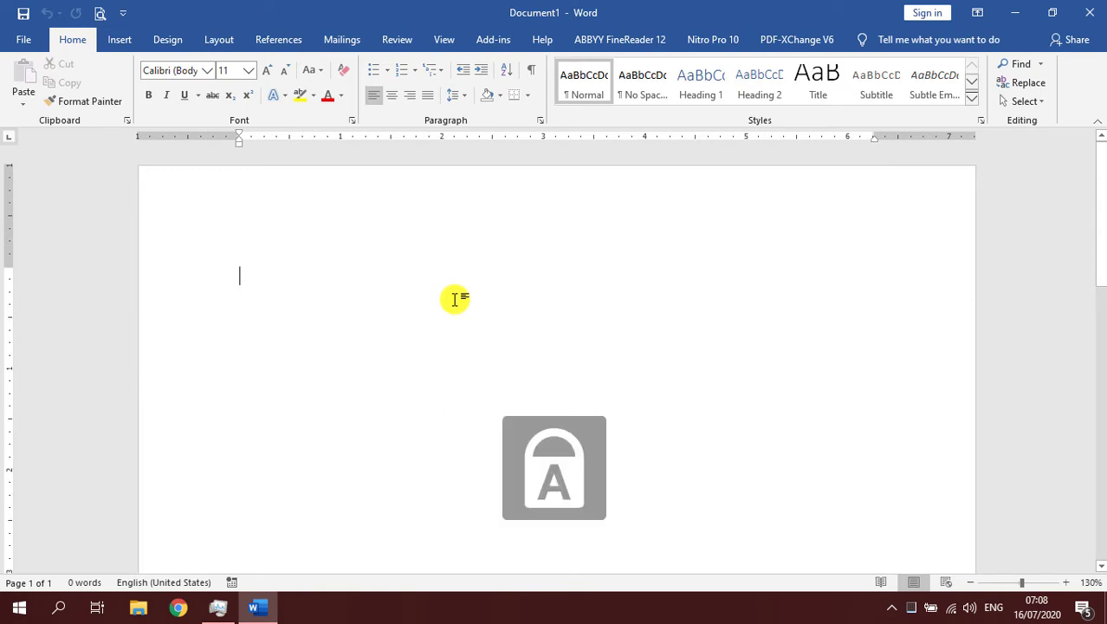
{"action": "type", "text": "MICROSO"}
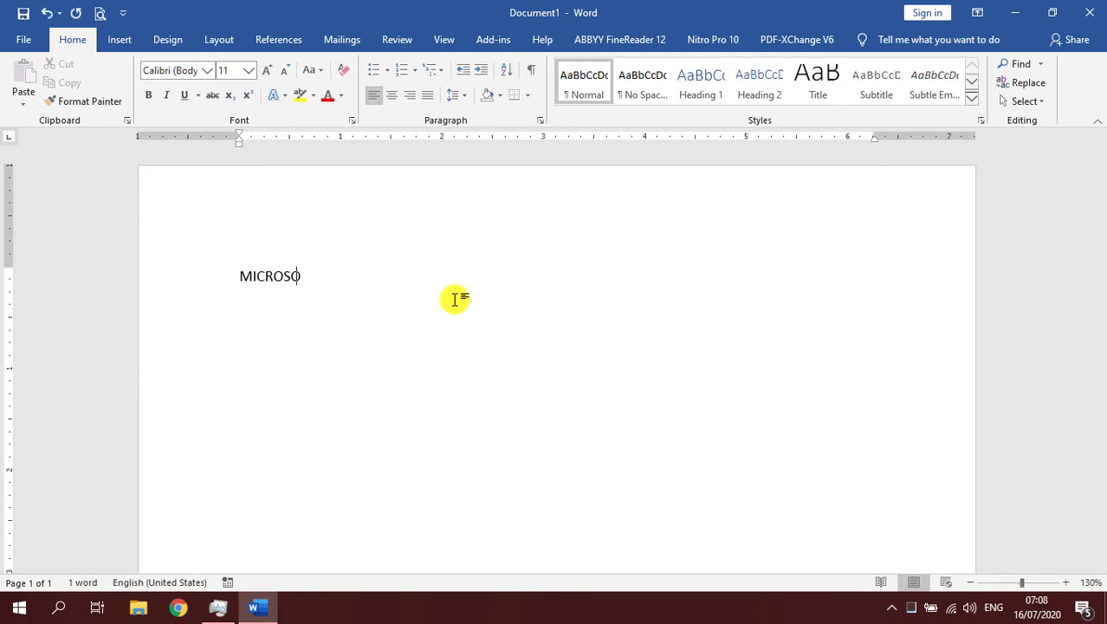
{"action": "type", "text": "FT WORD"}
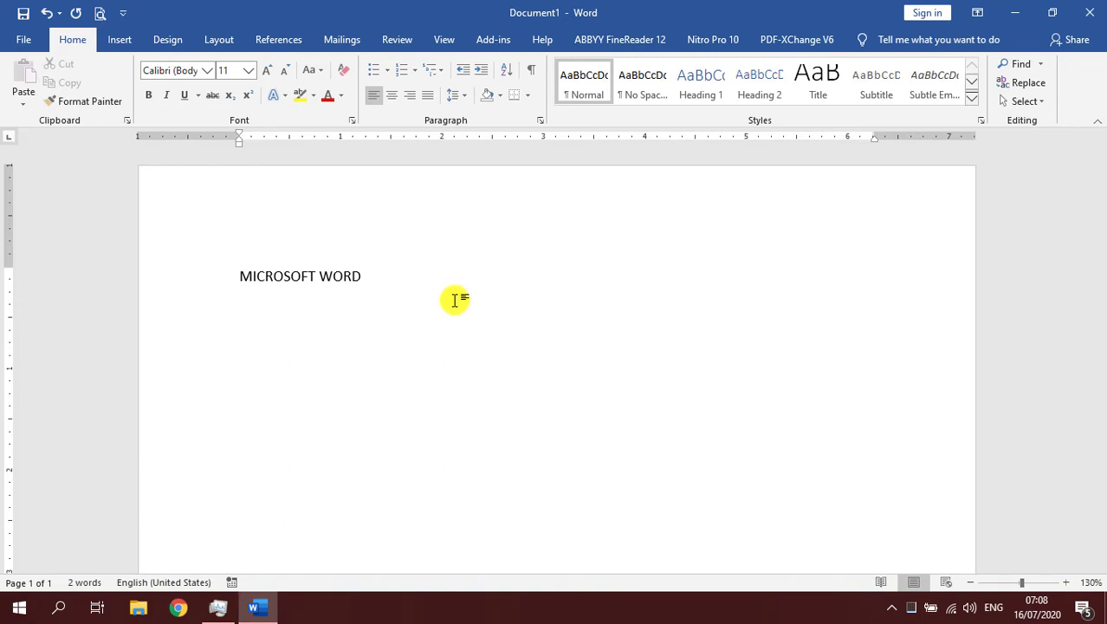
{"action": "left_click", "coordinate": [423, 268]}
{"action": "type", "text": "("}
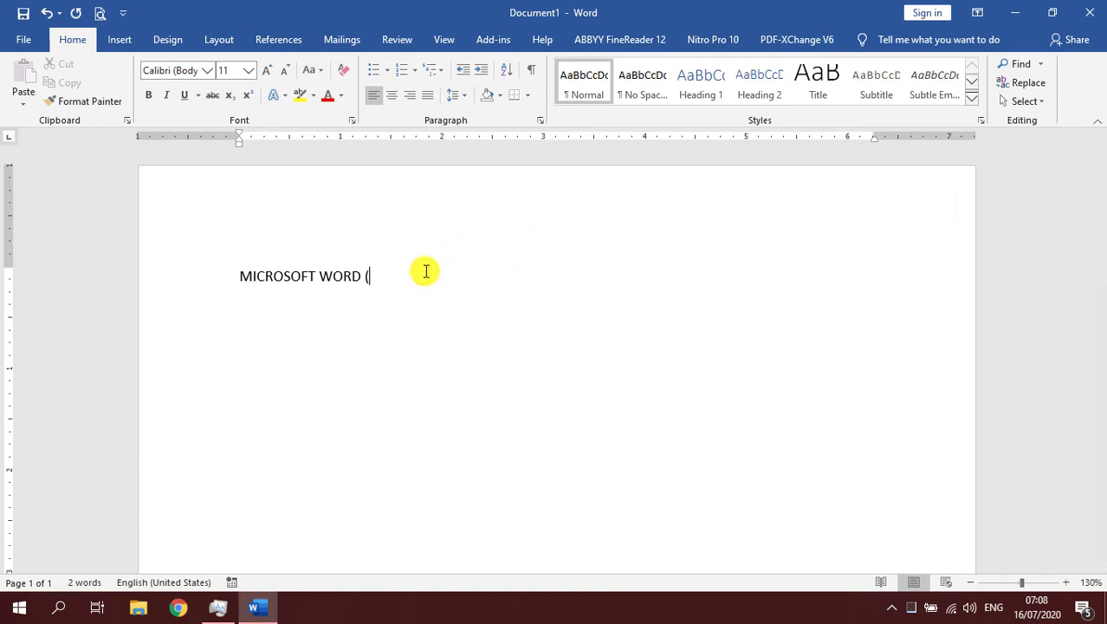
{"action": "type", "text": "DASAR)"}
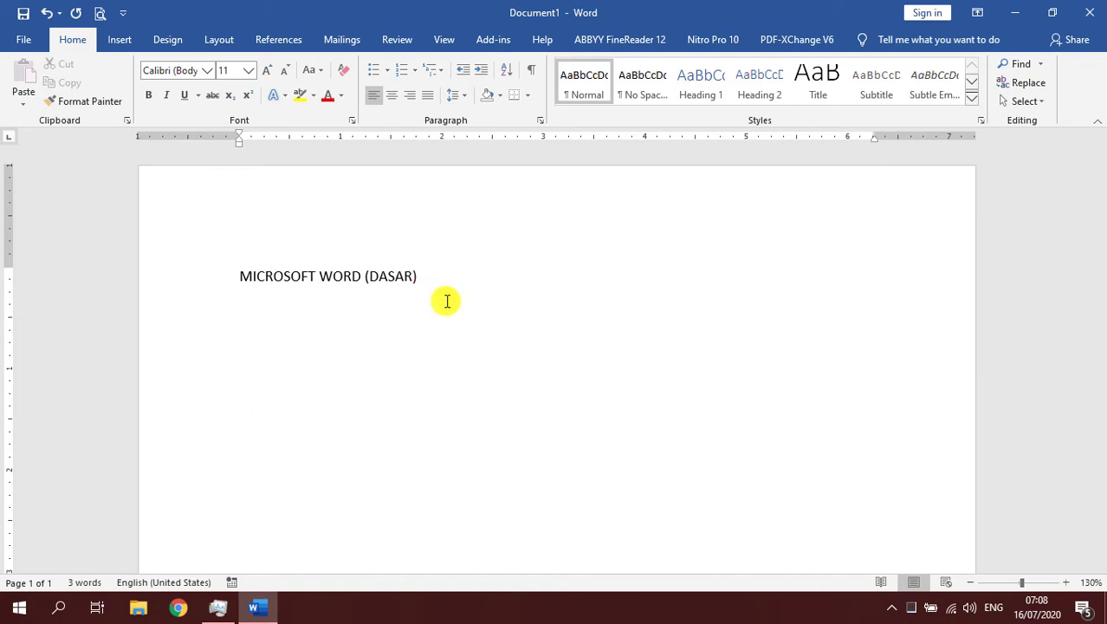
{"action": "scroll", "coordinate": [446, 300], "scroll_direction": "up", "scroll_amount": 3}
{"action": "left_click_drag", "start_coordinate": [174, 277], "coordinate": [456, 255]}
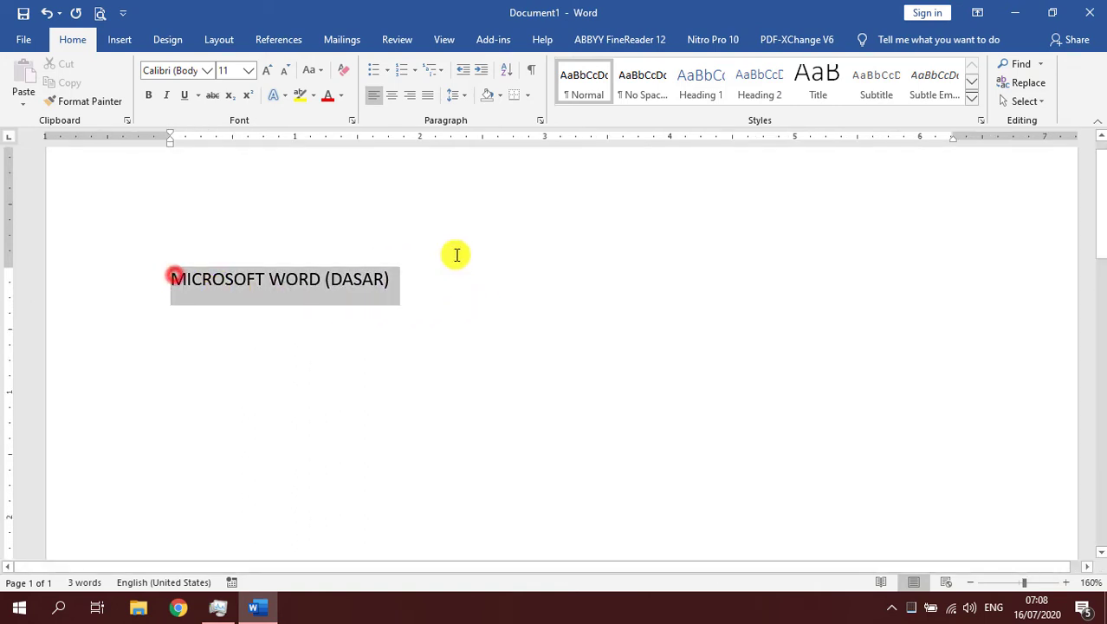
{"action": "left_click", "coordinate": [449, 265]}
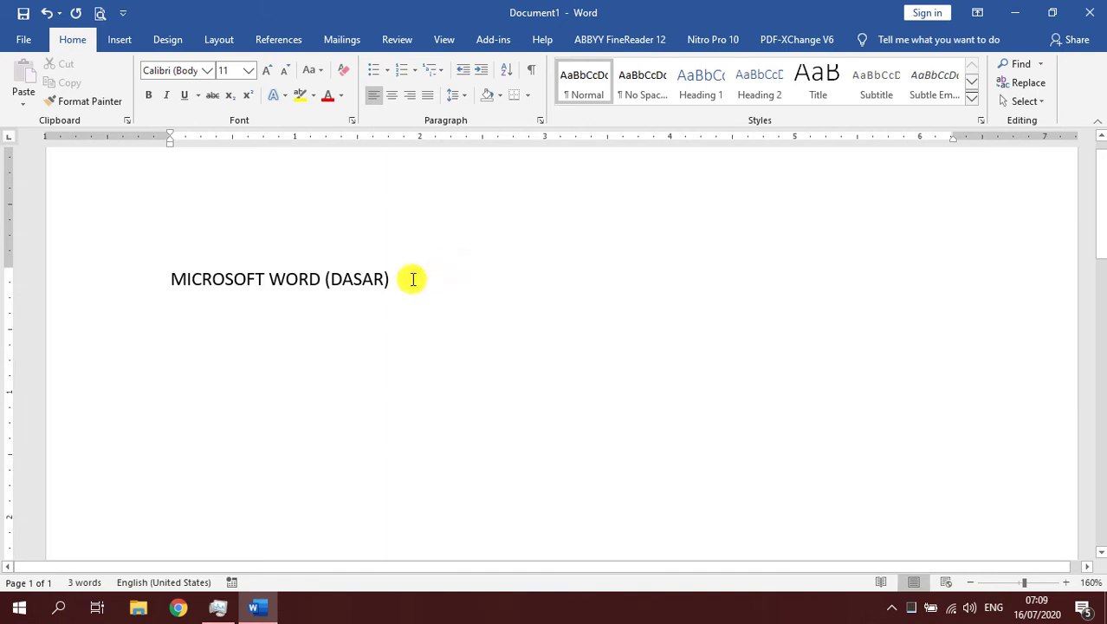
- Add the lines "MICROSROFT EXCEL" and "POINT" as new paragraphs below the first line
{"action": "key", "text": "Return"}
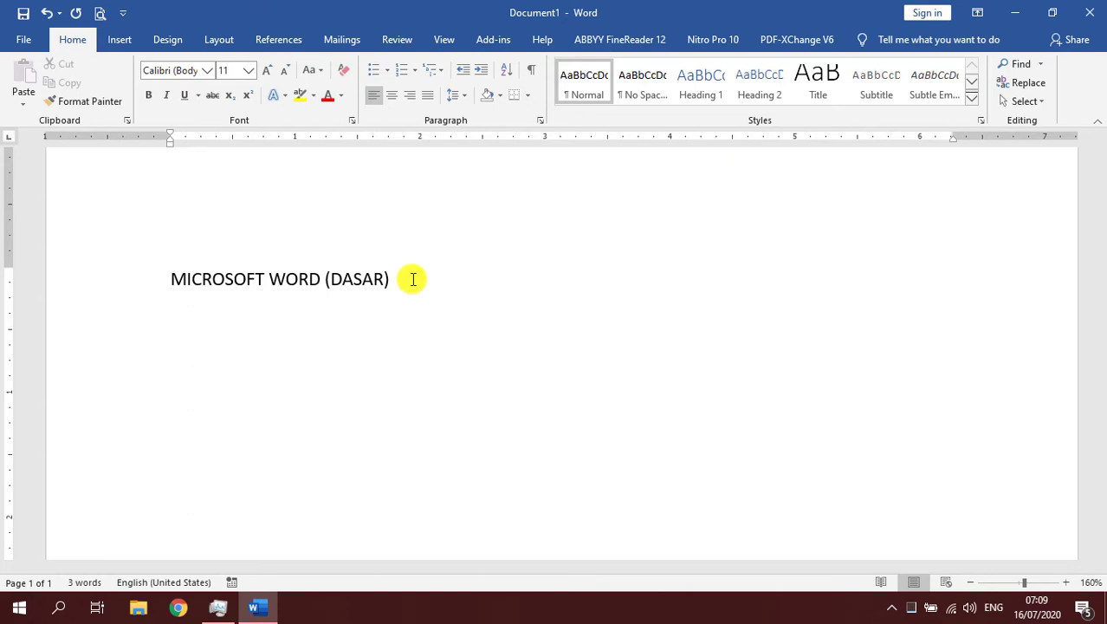
{"action": "left_click", "coordinate": [263, 278]}
{"action": "left_click", "coordinate": [410, 272]}
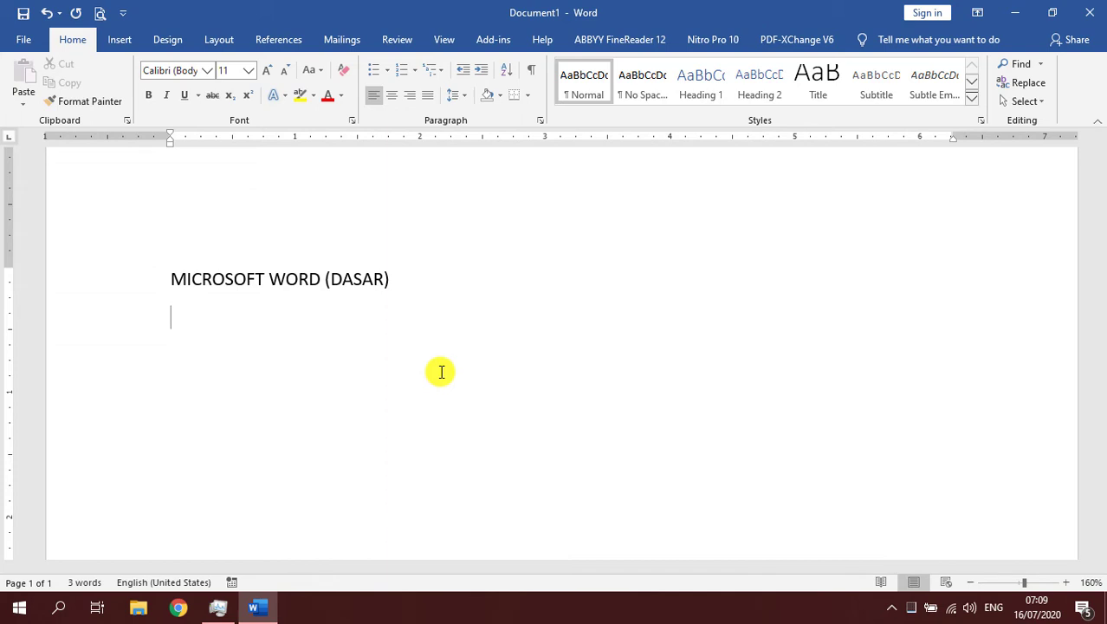
{"action": "type", "text": "MICRO"}
{"action": "type", "text": "SOFT"}
{"action": "key", "text": "BackSpace"}
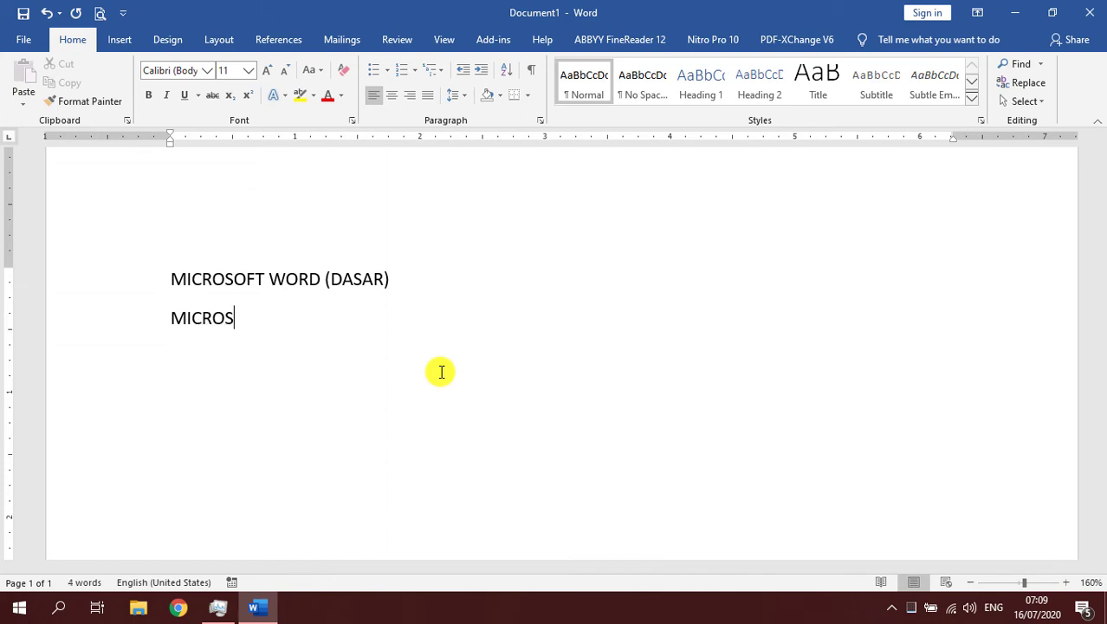
{"action": "type", "text": "ROFT EXCEL"}
{"action": "key", "text": "Return"}
{"action": "type", "text": "P"}
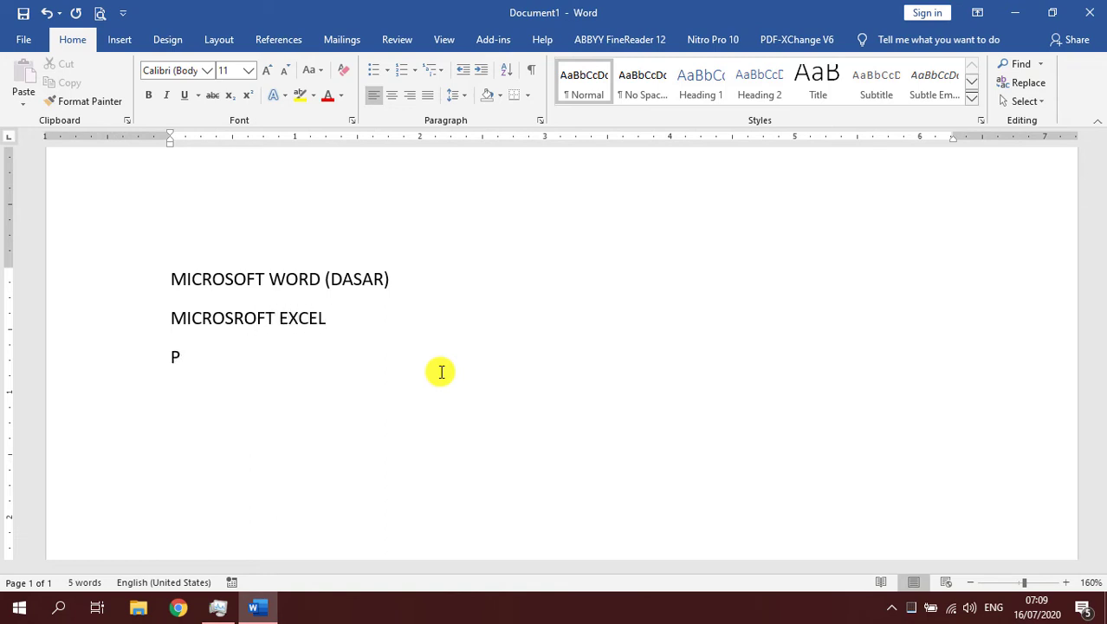
{"action": "type", "text": "OINT"}
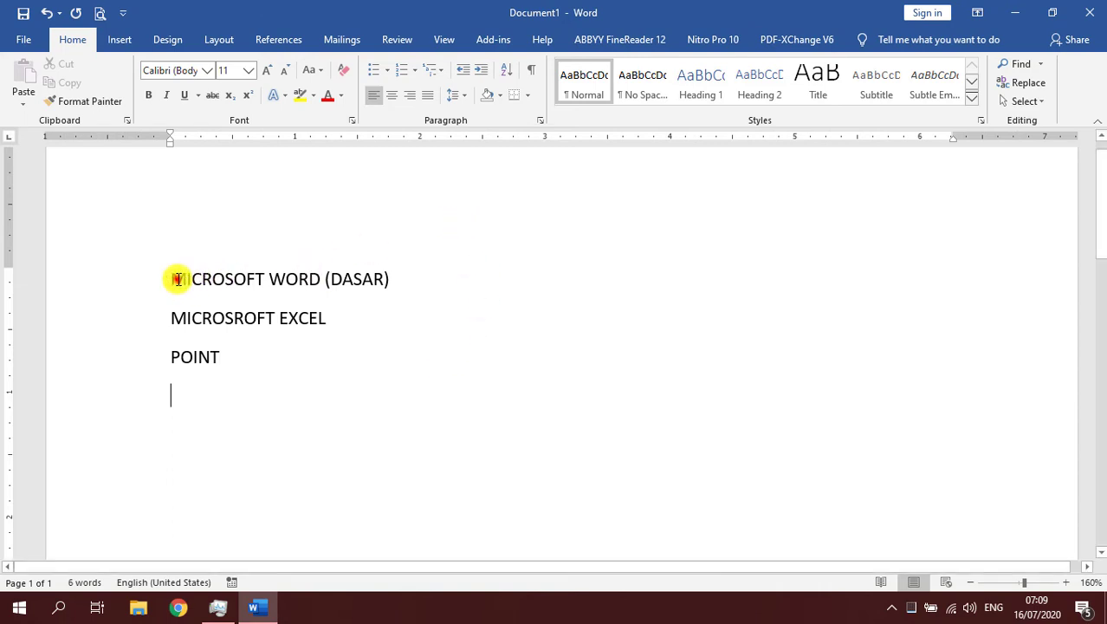
- Select all three lines of sample text and delete them from the document
{"action": "left_click_drag", "start_coordinate": [173, 278], "coordinate": [397, 257]}
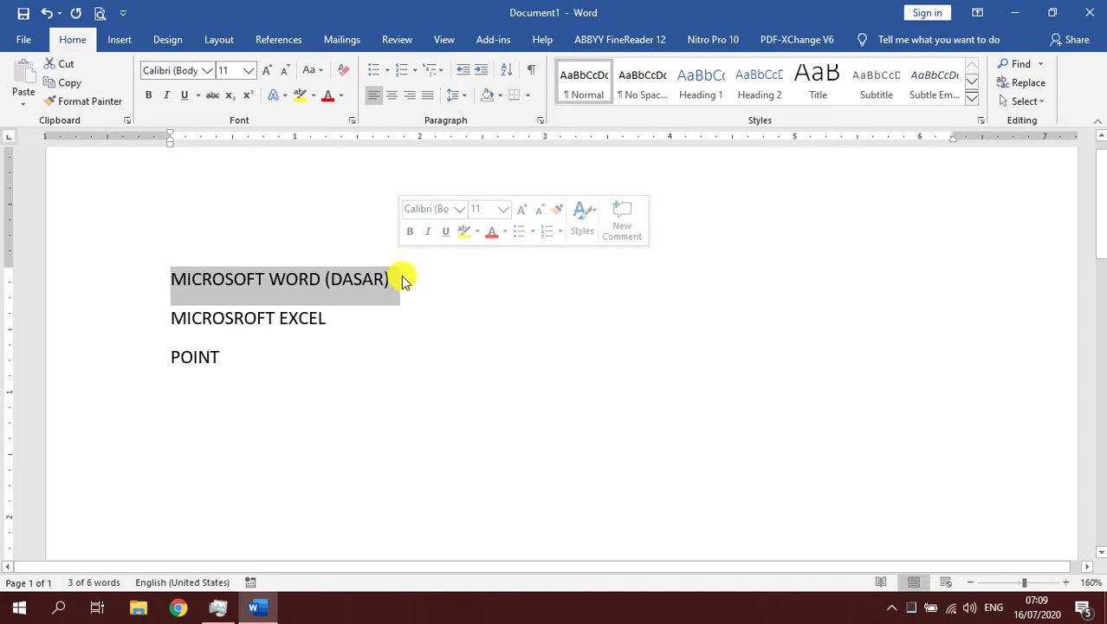
{"action": "left_click", "coordinate": [403, 279]}
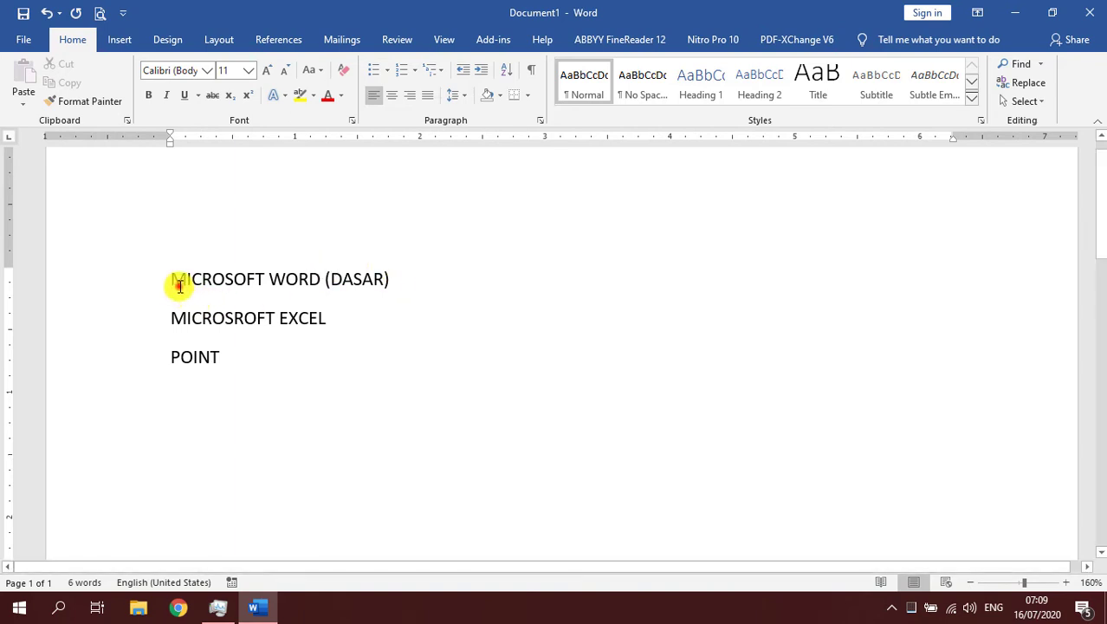
{"action": "left_click_drag", "start_coordinate": [175, 284], "coordinate": [278, 351]}
{"action": "left_click", "coordinate": [230, 277]}
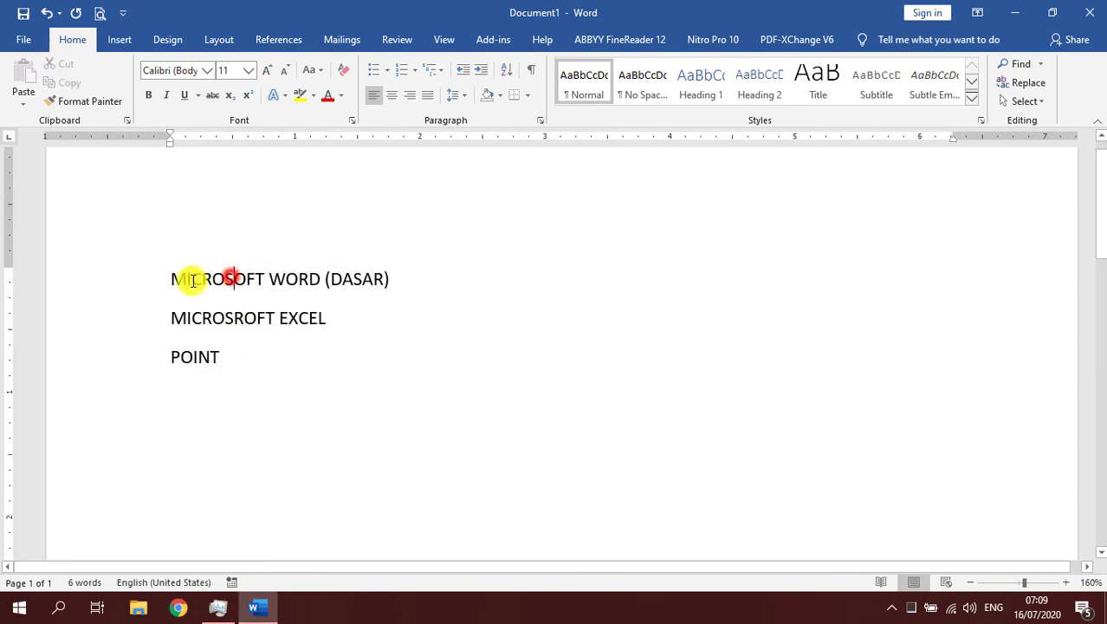
{"action": "left_click_drag", "start_coordinate": [176, 279], "coordinate": [273, 379]}
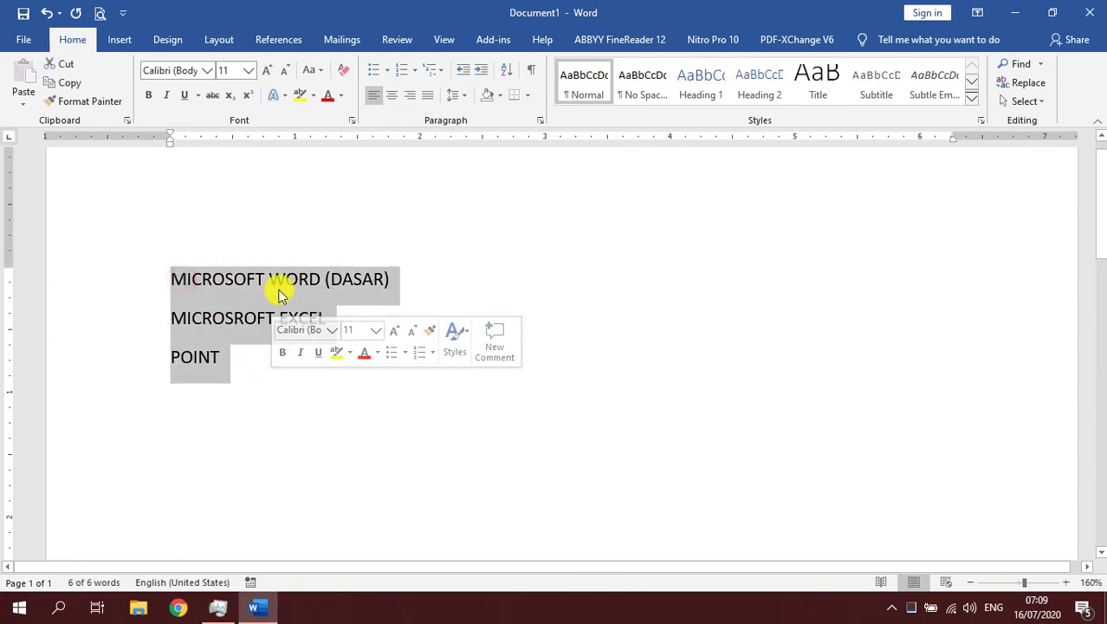
{"action": "key", "text": "Delete"}
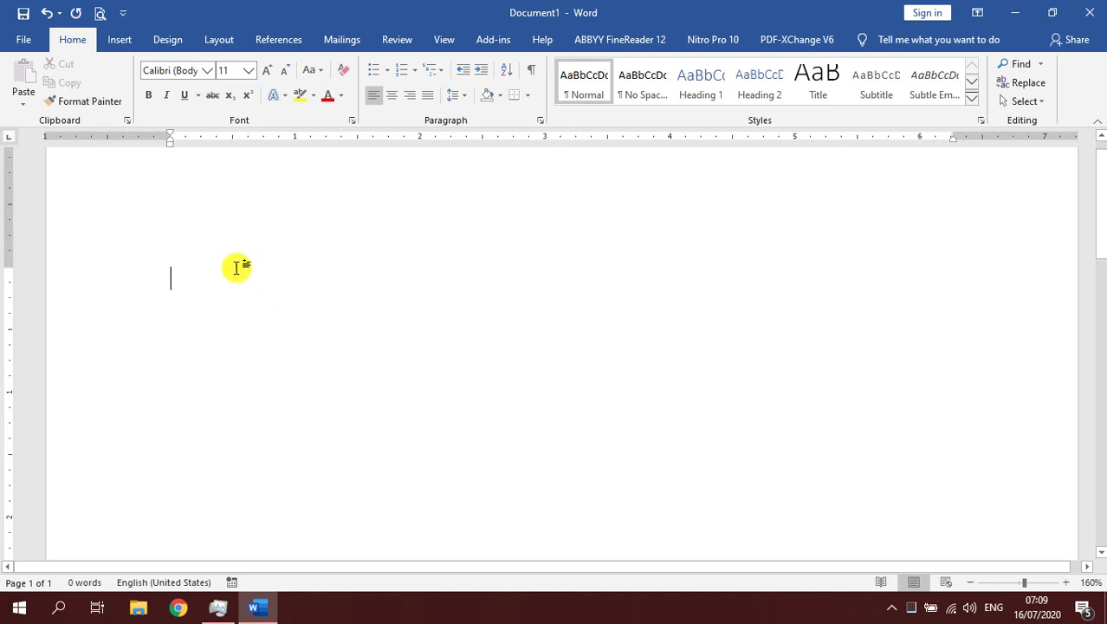
{"action": "left_click", "coordinate": [124, 39]}
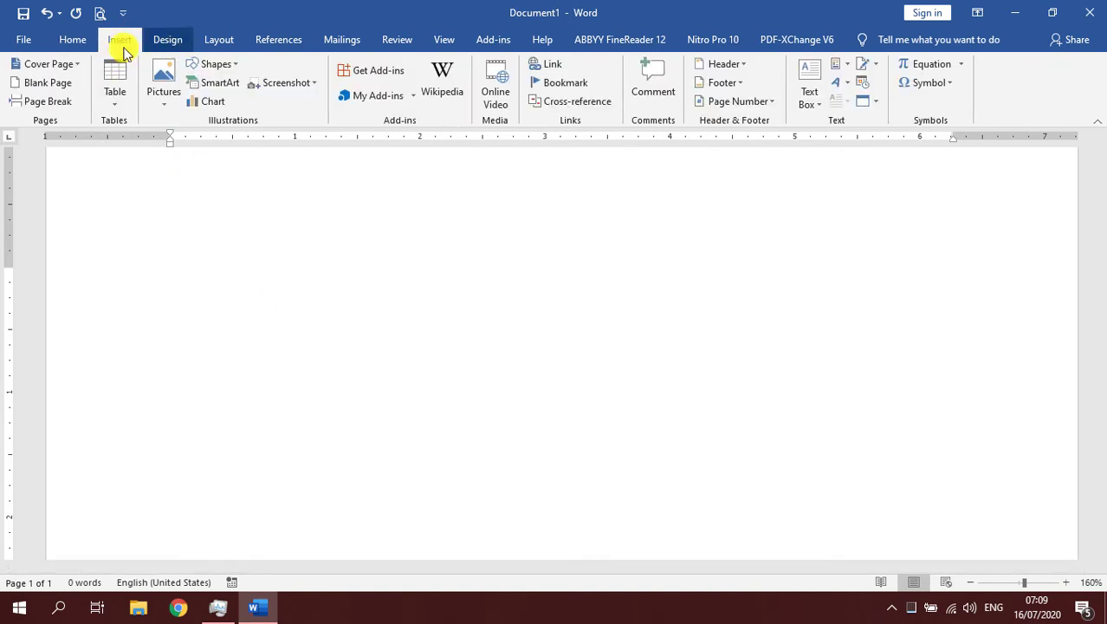
{"action": "left_click", "coordinate": [167, 40]}
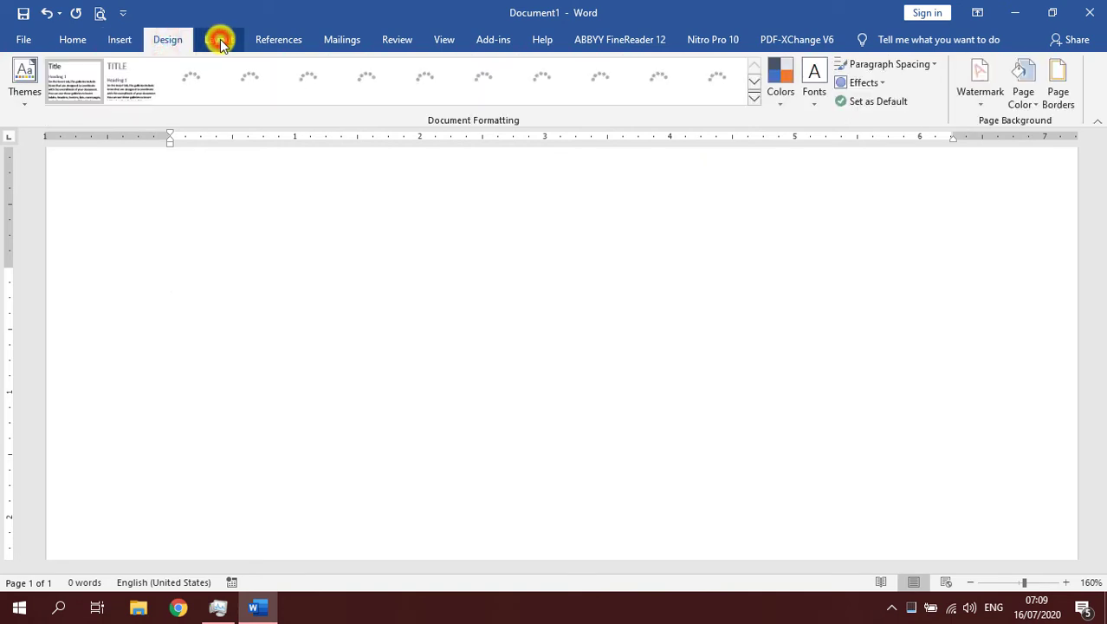
{"action": "left_click", "coordinate": [219, 40]}
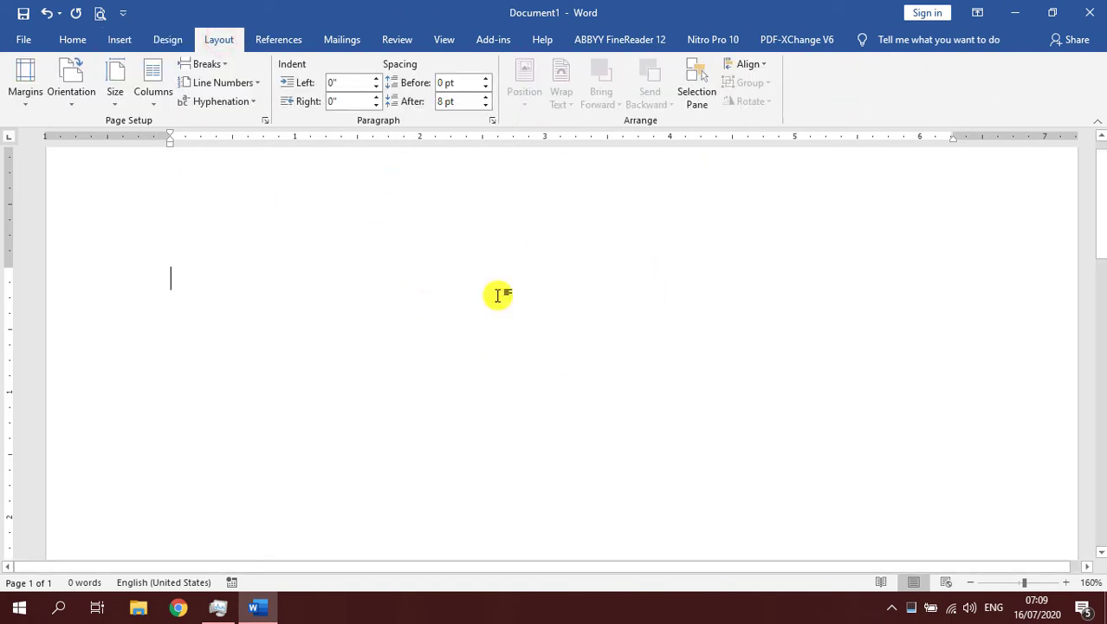
{"action": "left_click", "coordinate": [274, 35]}
{"action": "left_click", "coordinate": [347, 39]}
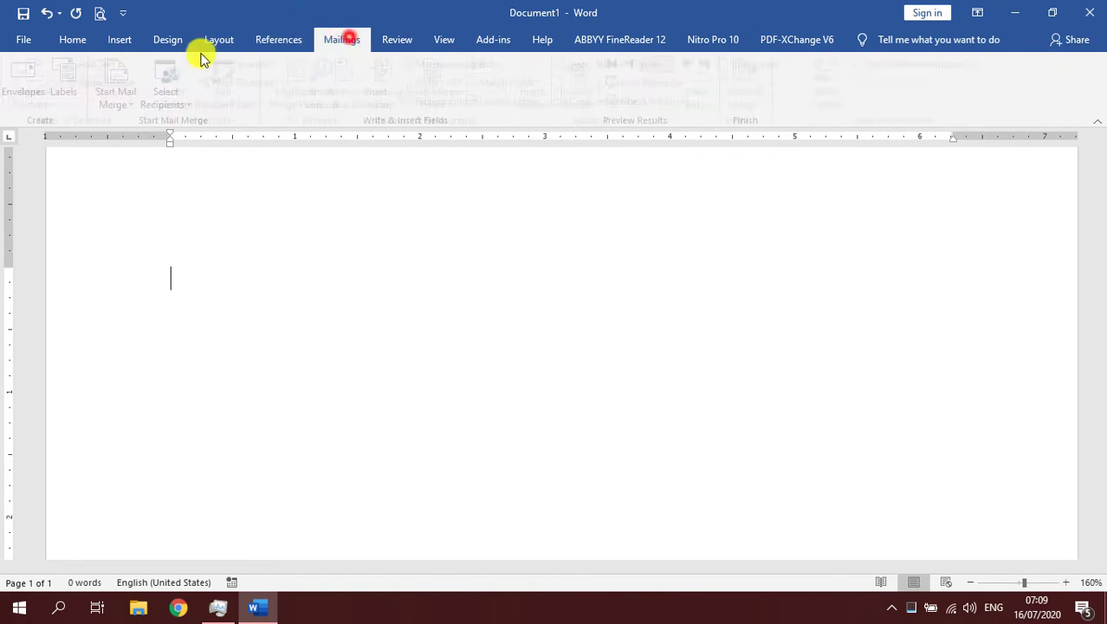
{"action": "left_click", "coordinate": [74, 39]}
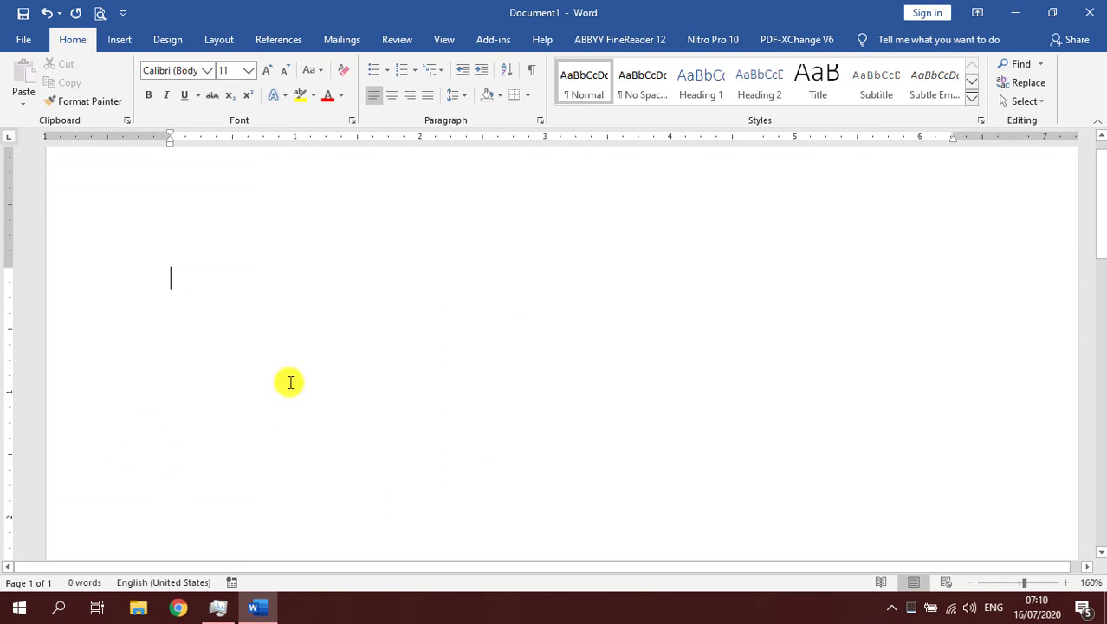
- Enter the title line "PENGENALAN MICROSOFT WORD / PENGOLAH KATA" at the start of the empty document, correcting typing errors along the way
{"action": "type", "text": "M"}
{"action": "key", "text": "BackSpace"}
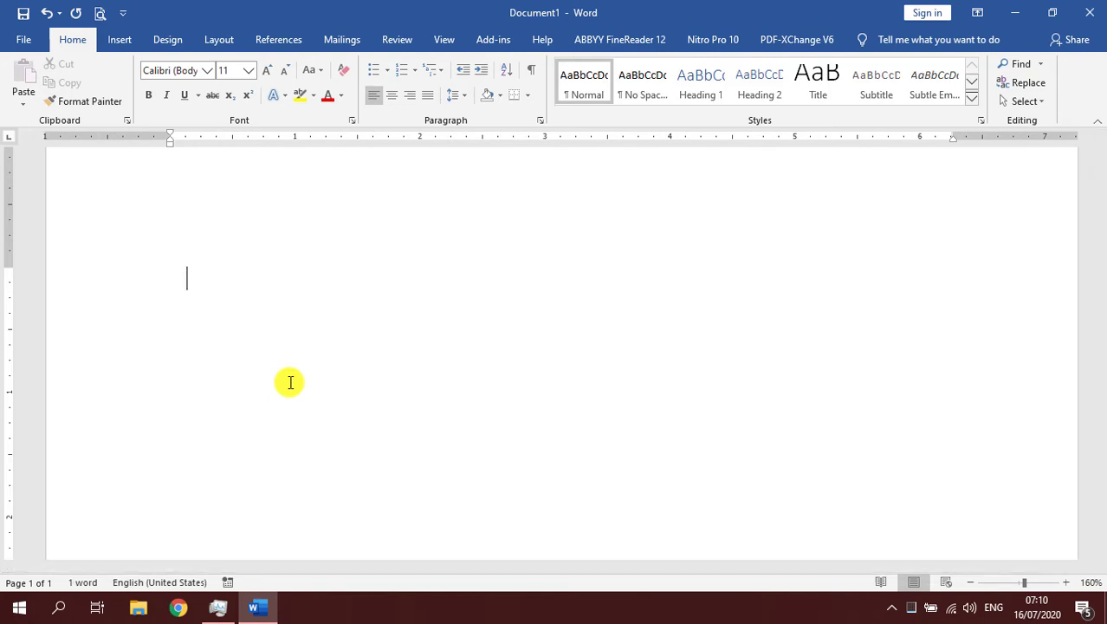
{"action": "type", "text": "PENGENANLAN"}
{"action": "key", "text": "BackSpace"}
{"action": "key", "text": "BackSpace"}
{"action": "key", "text": "BackSpace"}
{"action": "key", "text": "BackSpace"}
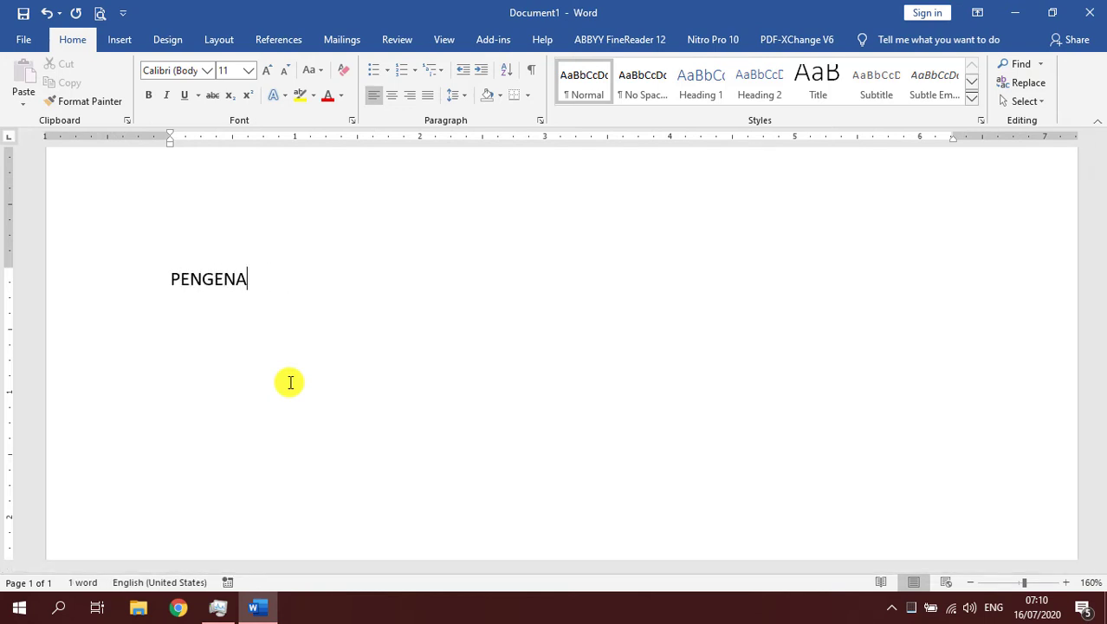
{"action": "type", "text": "LAN MICR"}
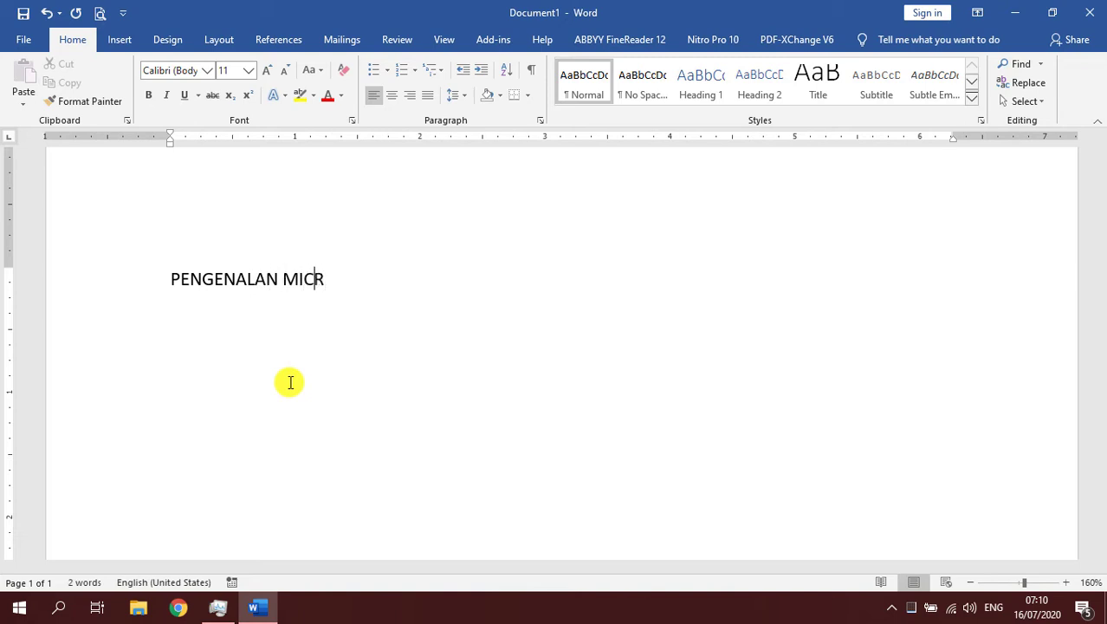
{"action": "type", "text": "OSORF"}
{"action": "key", "text": "BackSpace"}
{"action": "key", "text": "BackSpace"}
{"action": "key", "text": "BackSpace"}
{"action": "type", "text": "OSFT"}
{"action": "key", "text": "BackSpace"}
{"action": "key", "text": "BackSpace"}
{"action": "type", "text": "F"}
{"action": "key", "text": "Left"}
{"action": "key", "text": "BackSpace"}
{"action": "key", "text": "Right"}
{"action": "type", "text": "T WO"}
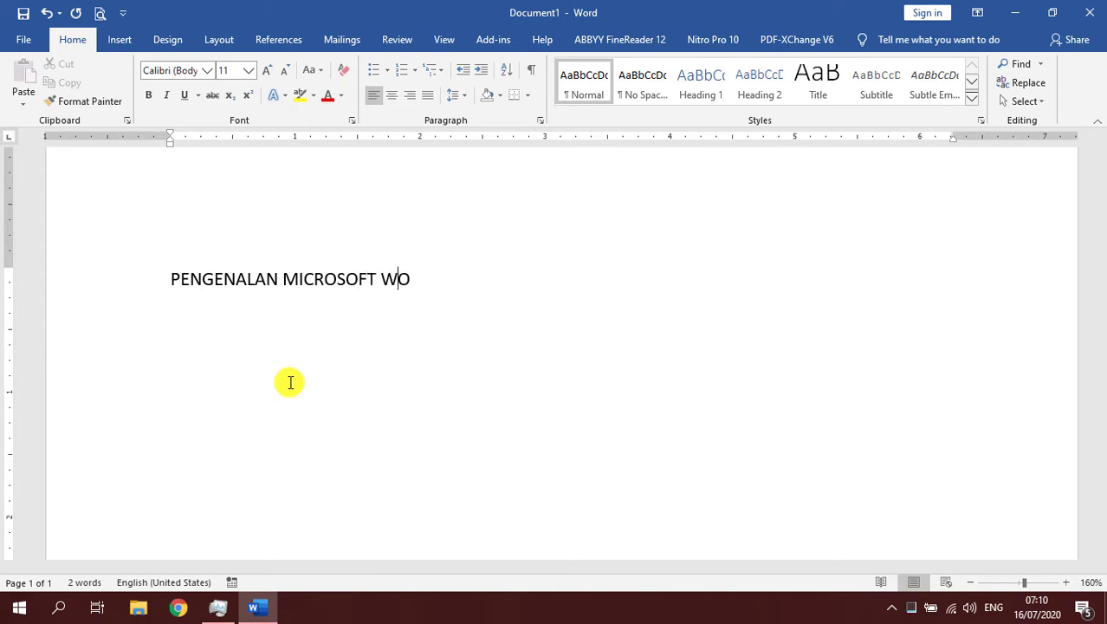
{"action": "type", "text": "RD / PENGOLAH KATA"}
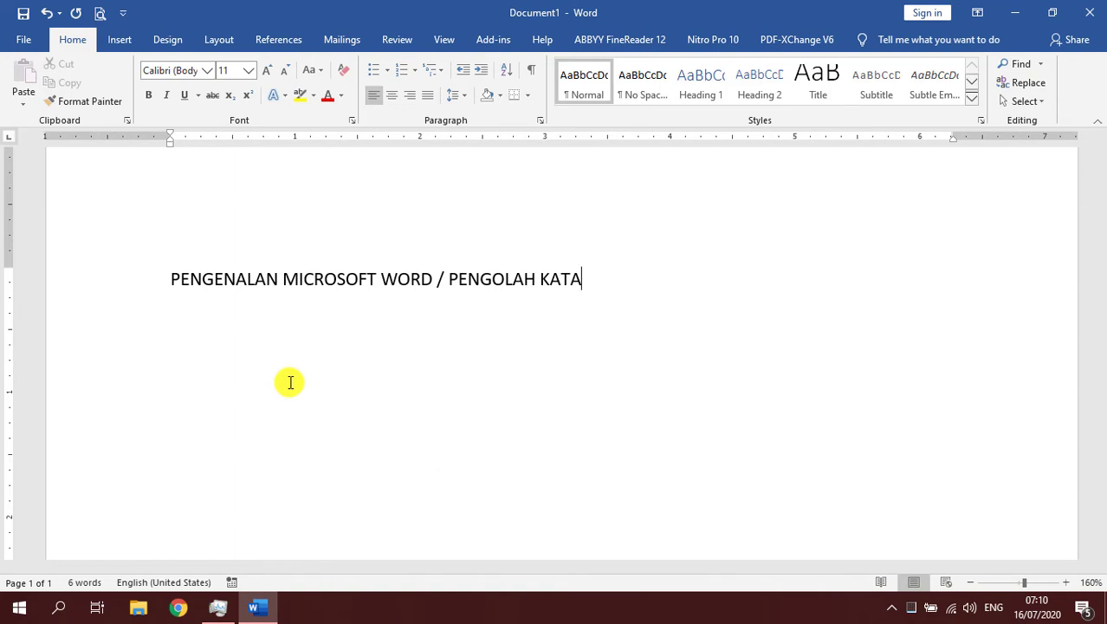
- Add the line "WORD = VERSI 2016" as a new paragraph below the title, correcting mistyped digits
{"action": "key", "text": "Return"}
{"action": "type", "text": "WORD = 2"}
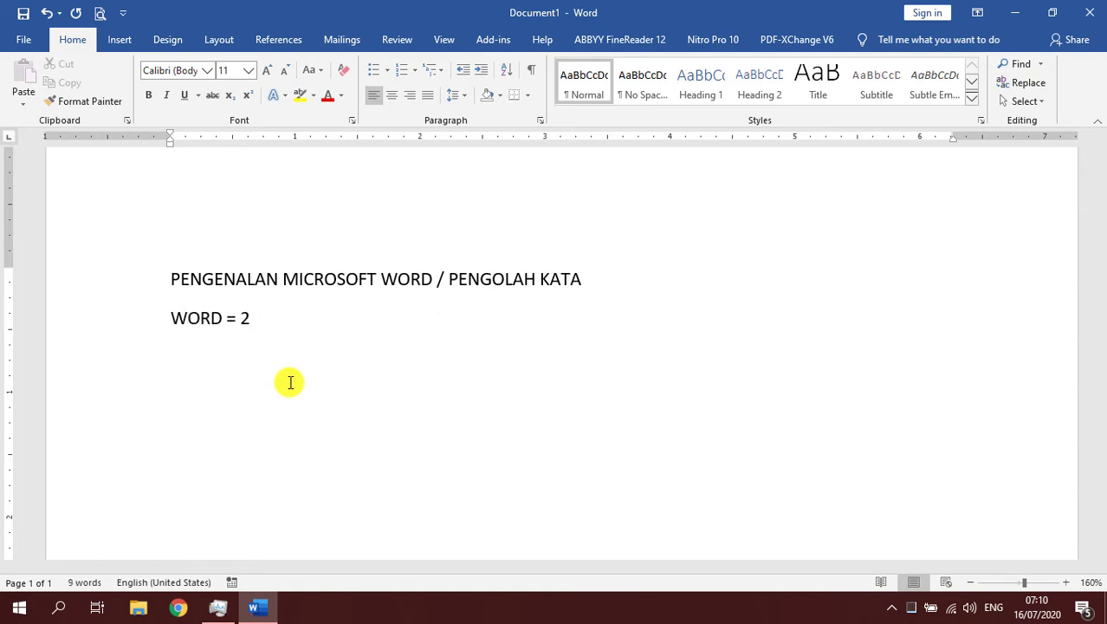
{"action": "key", "text": "BackSpace"}
{"action": "type", "text": "VERSI 1"}
{"action": "key", "text": "BackSpace"}
{"action": "type", "text": "2006"}
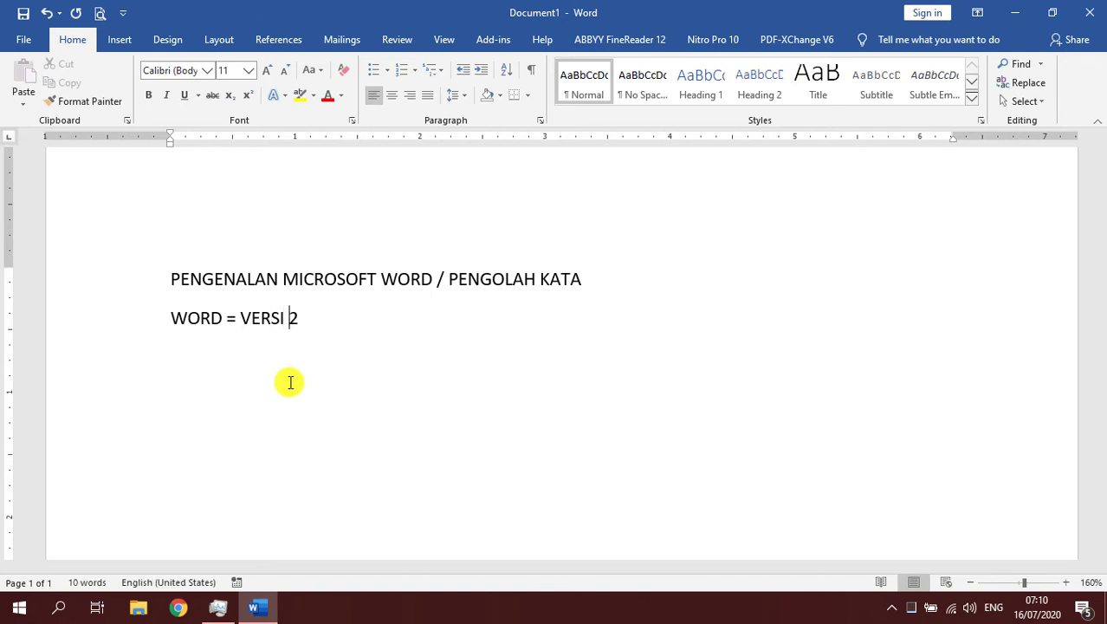
{"action": "key", "text": "BackSpace"}
{"action": "key", "text": "BackSpace"}
{"action": "type", "text": "16"}
- Delete all the text in the document and close Word without saving the changes
{"action": "key", "text": "ctrl+a"}
{"action": "key", "text": "Delete"}
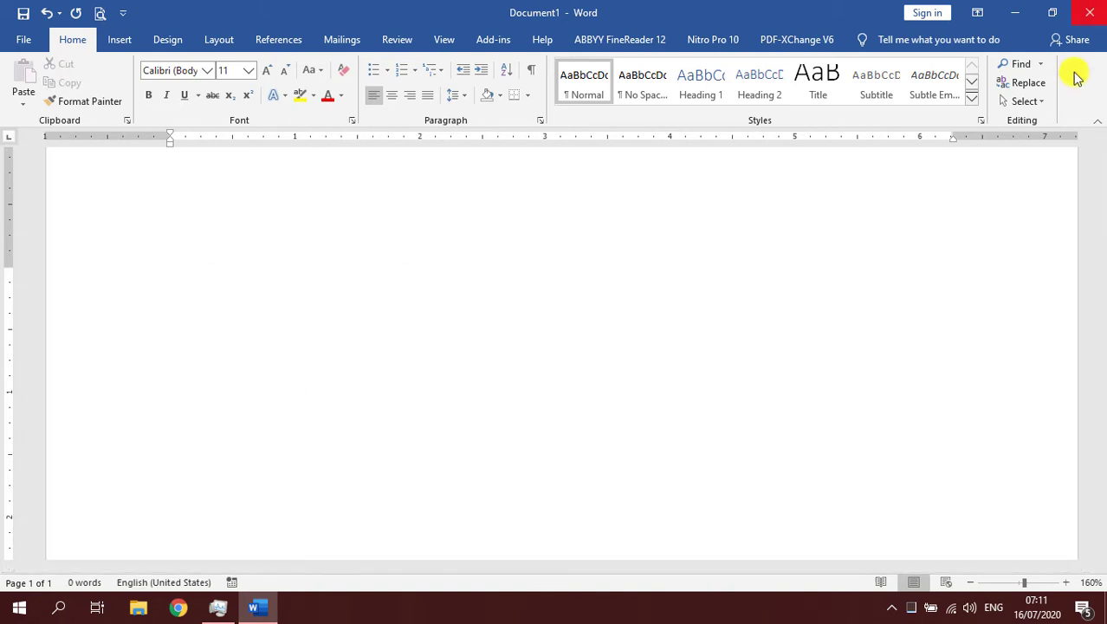
{"action": "left_click", "coordinate": [1090, 14]}
{"action": "left_click", "coordinate": [549, 333]}
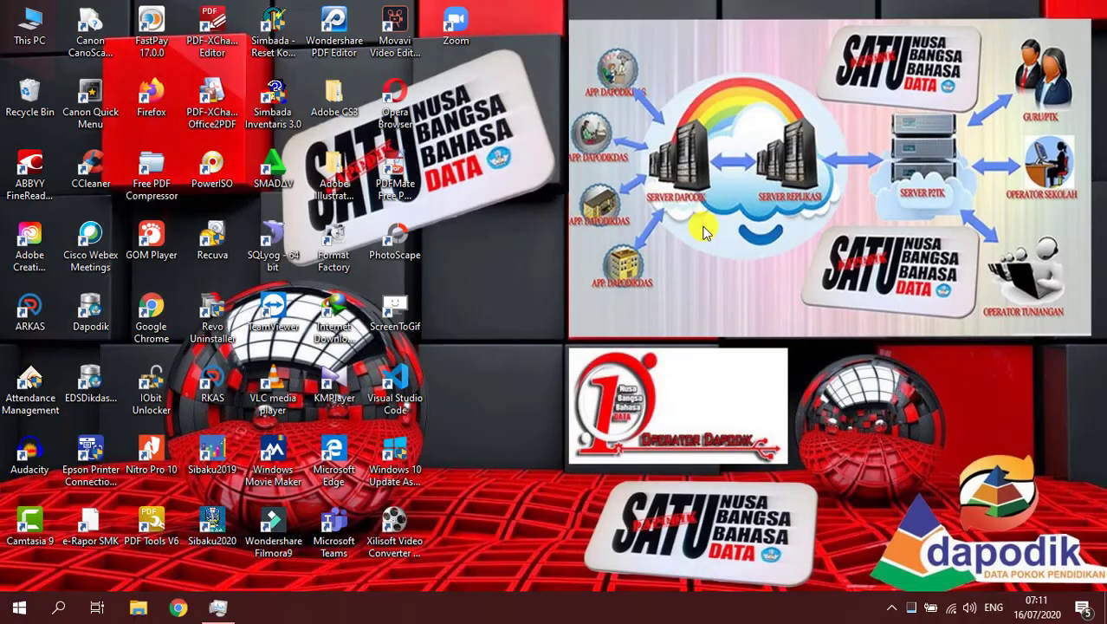
- Search Windows for "WORD" to examine the matching apps, and dismiss the search without opening anything
{"action": "left_click", "coordinate": [19, 608]}
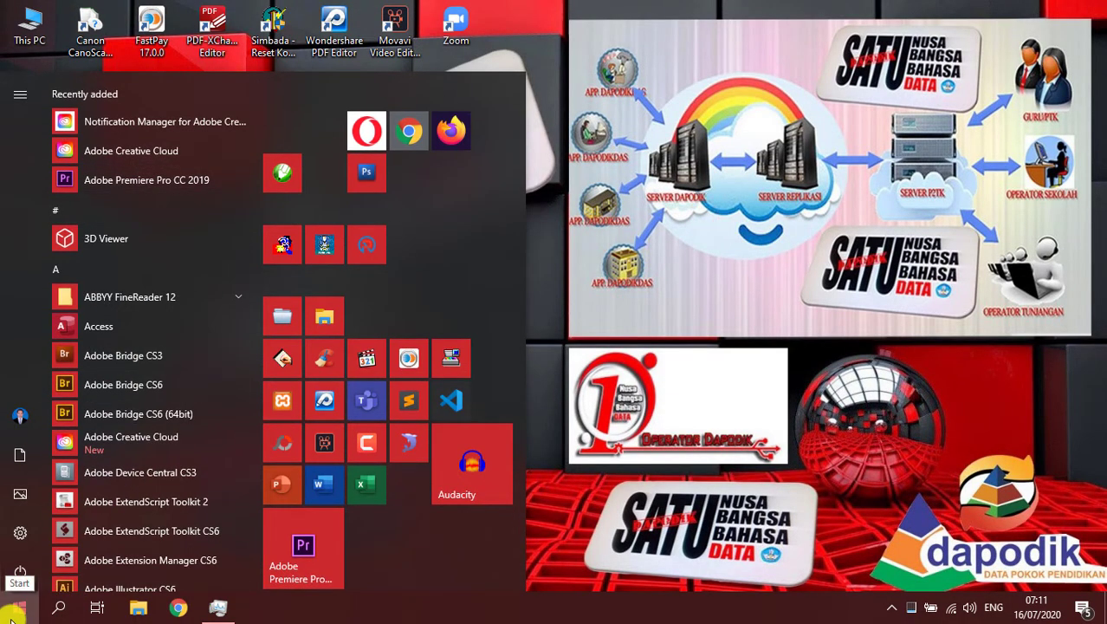
{"action": "left_click", "coordinate": [14, 610]}
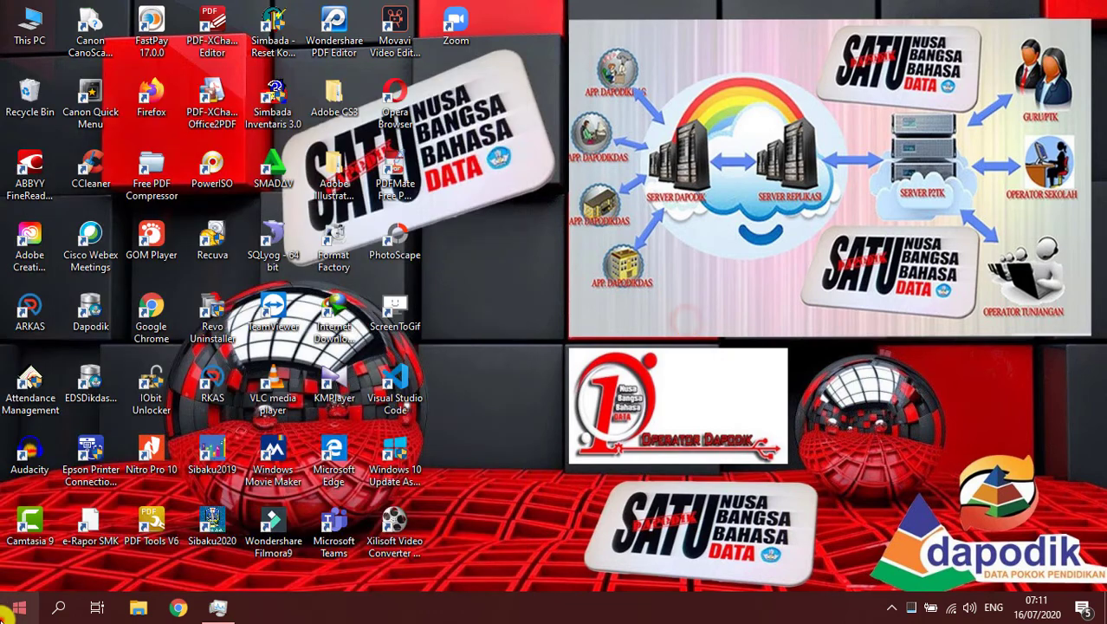
{"action": "left_click", "coordinate": [9, 611]}
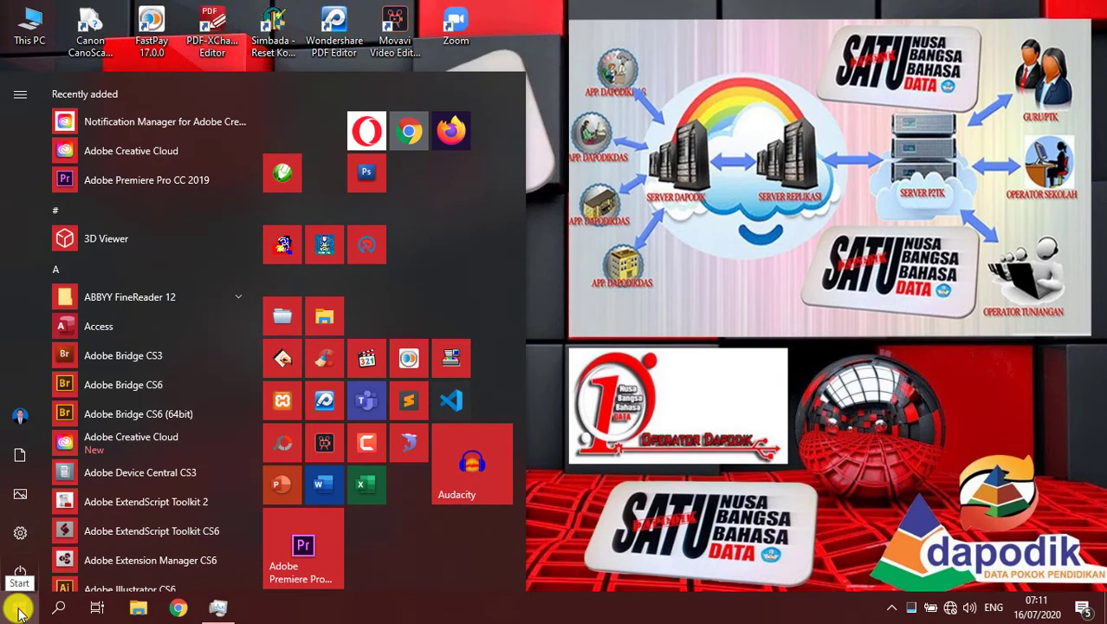
{"action": "type", "text": "WORD"}
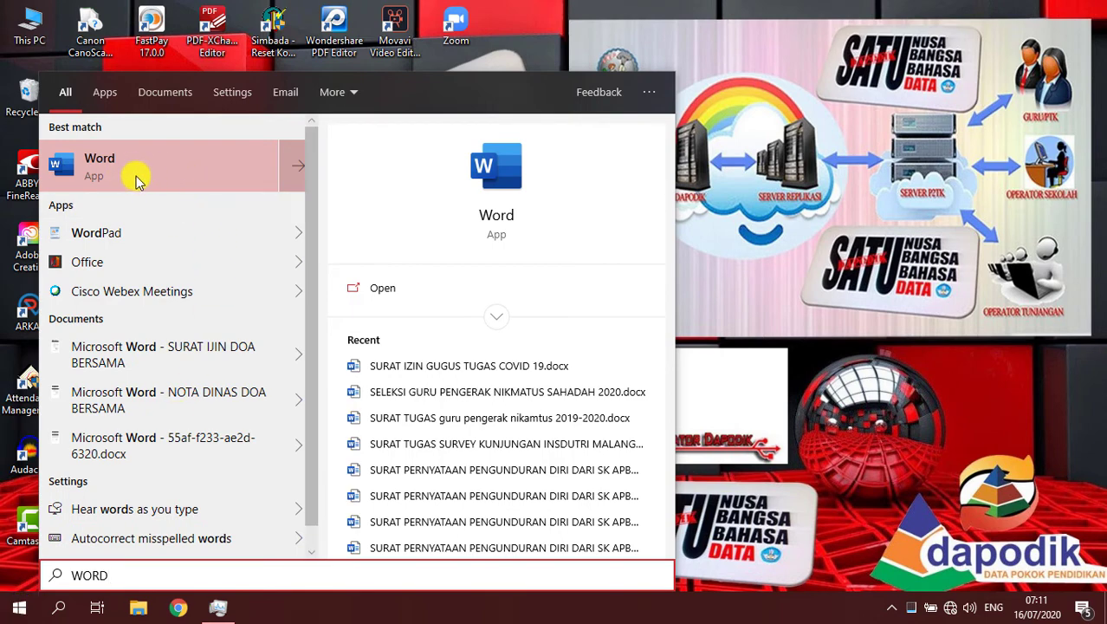
{"action": "left_click", "coordinate": [750, 214]}
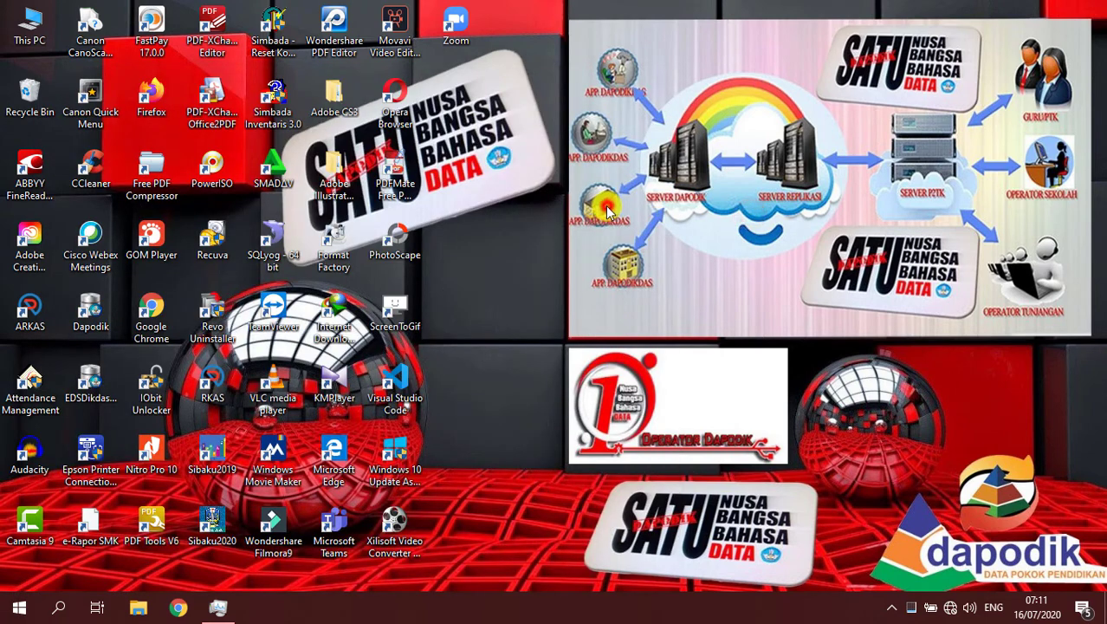
- Look for a Word shortcut among the desktop icons beginning with W, and clear the selection
{"action": "key", "text": "w"}
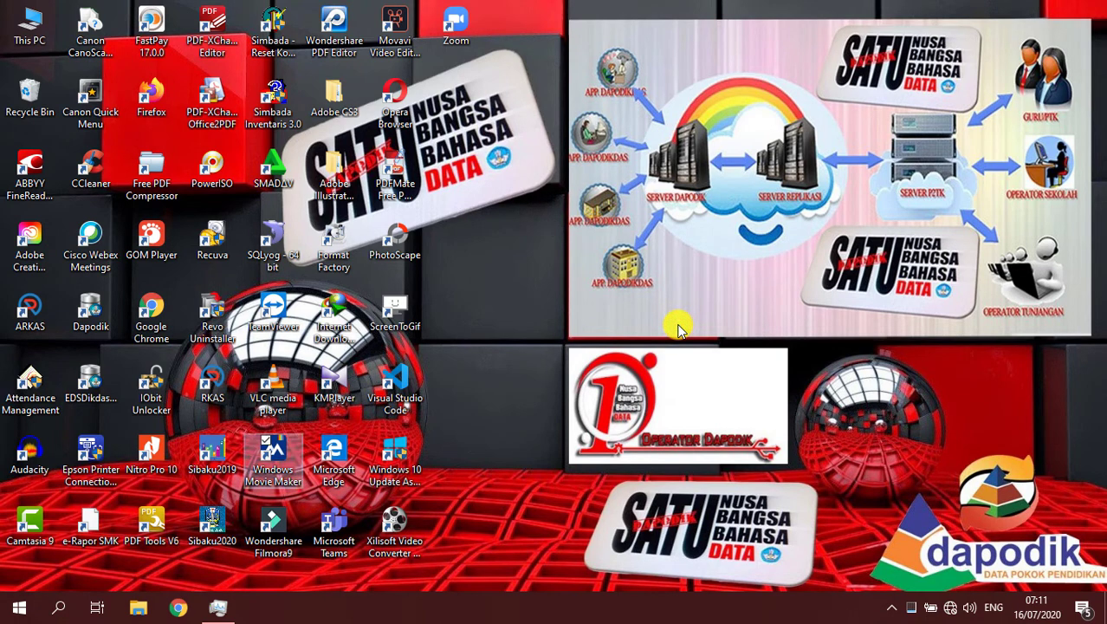
{"action": "key", "text": "w"}
{"action": "key", "text": "w"}
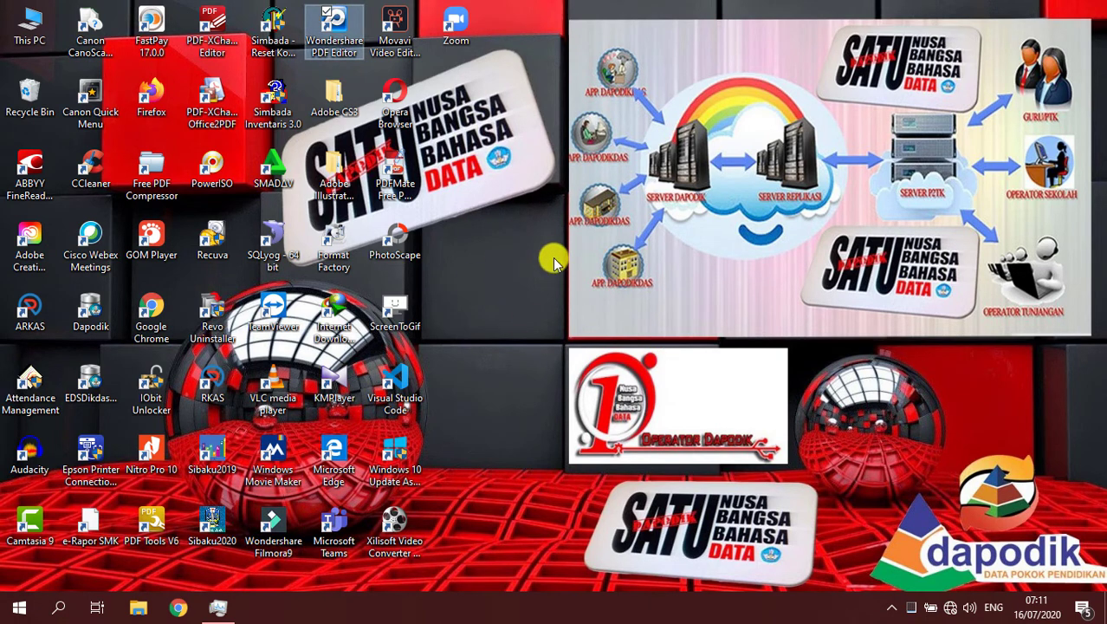
{"action": "left_click", "coordinate": [588, 277]}
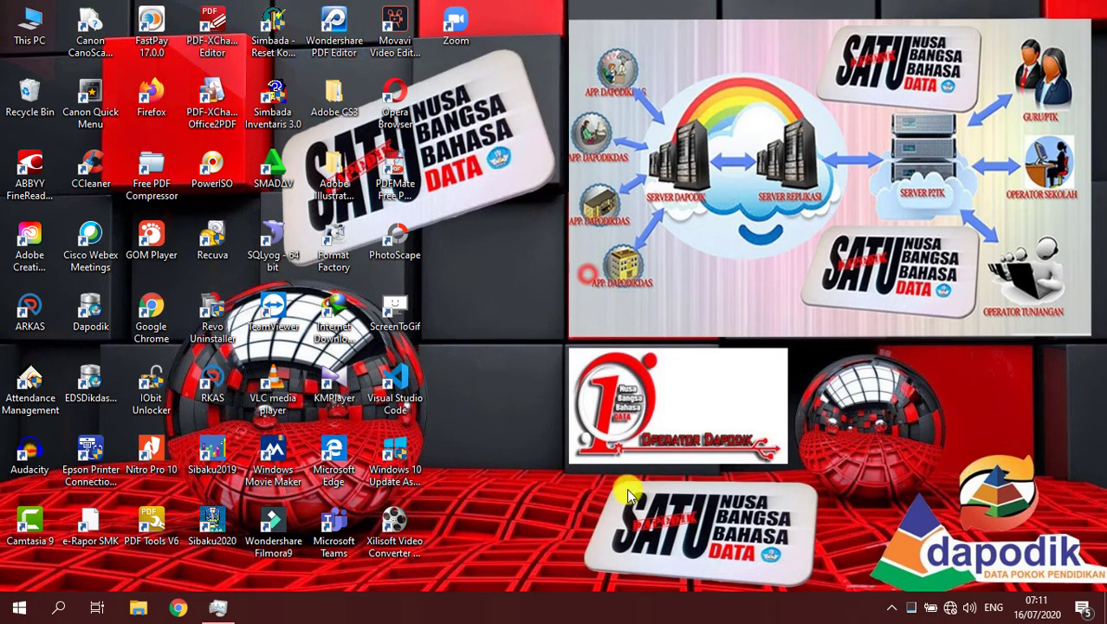
{"action": "left_click", "coordinate": [1085, 526]}
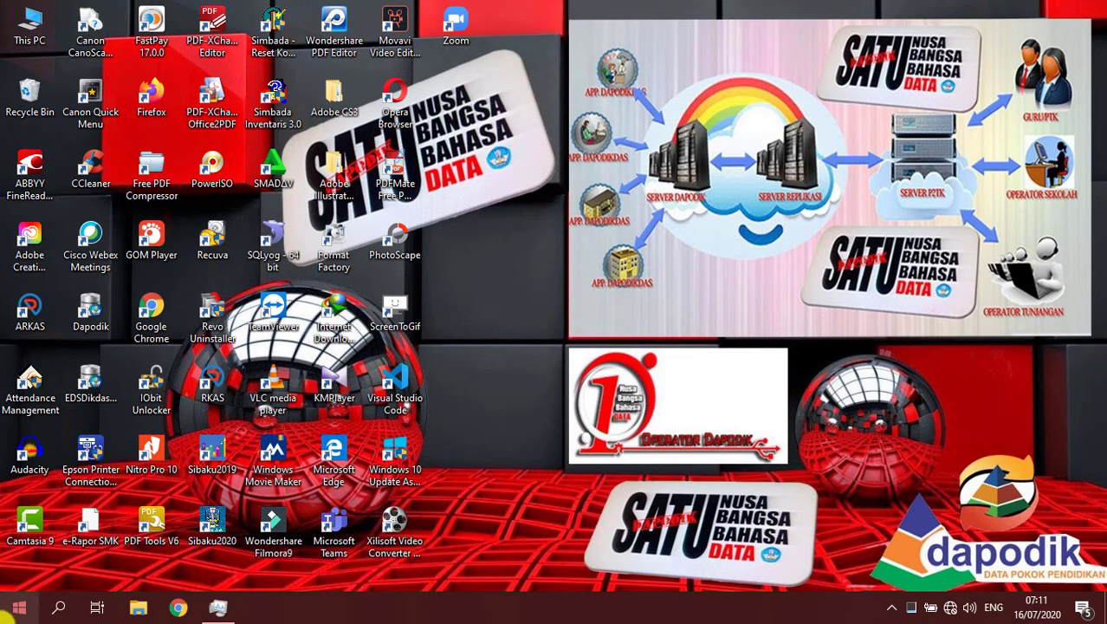
- Try opening the Office app from the alphabetical list of installed programs, and close its window
{"action": "left_click", "coordinate": [17, 608]}
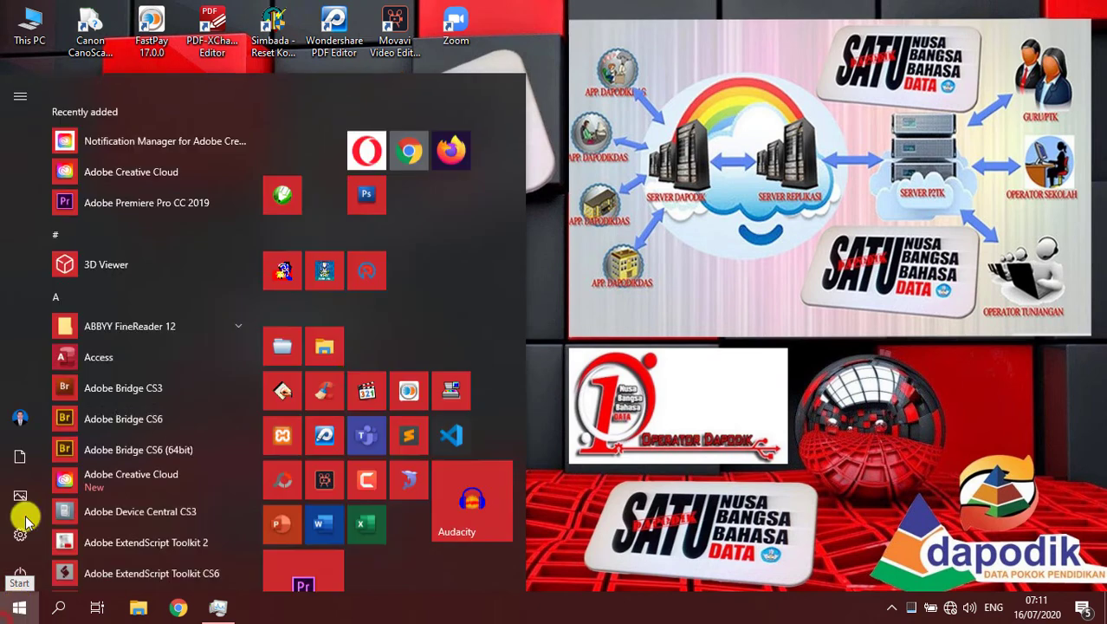
{"action": "scroll", "coordinate": [198, 240], "scroll_direction": "down", "scroll_amount": 10}
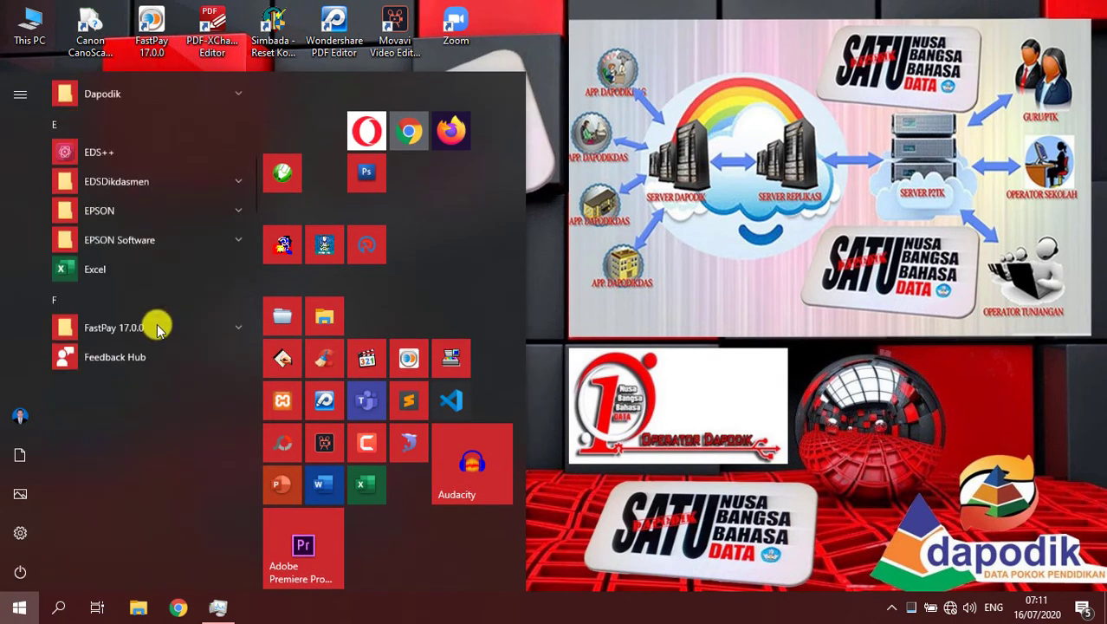
{"action": "scroll", "coordinate": [157, 327], "scroll_direction": "down", "scroll_amount": 12}
{"action": "scroll", "coordinate": [198, 120], "scroll_direction": "up", "scroll_amount": 3}
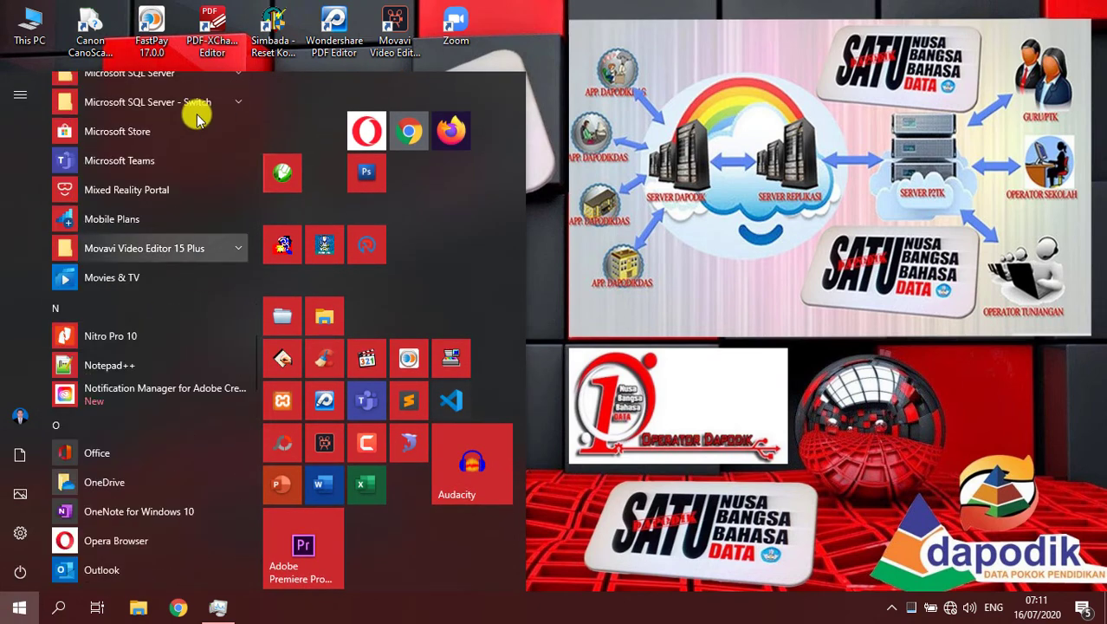
{"action": "scroll", "coordinate": [130, 165], "scroll_direction": "up", "scroll_amount": 3}
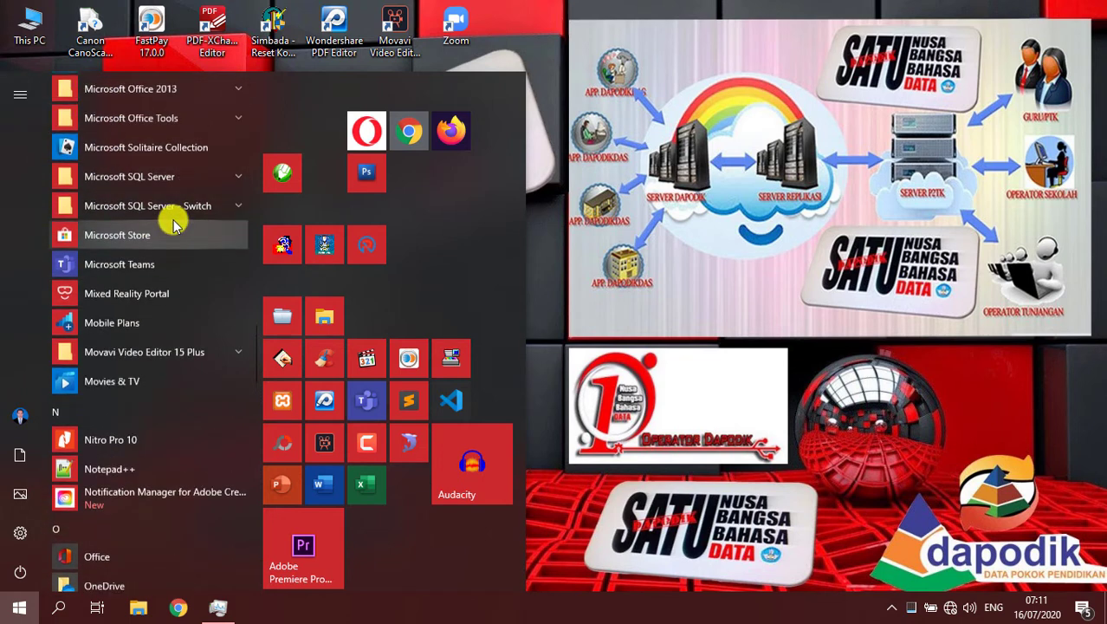
{"action": "scroll", "coordinate": [173, 224], "scroll_direction": "up", "scroll_amount": 2}
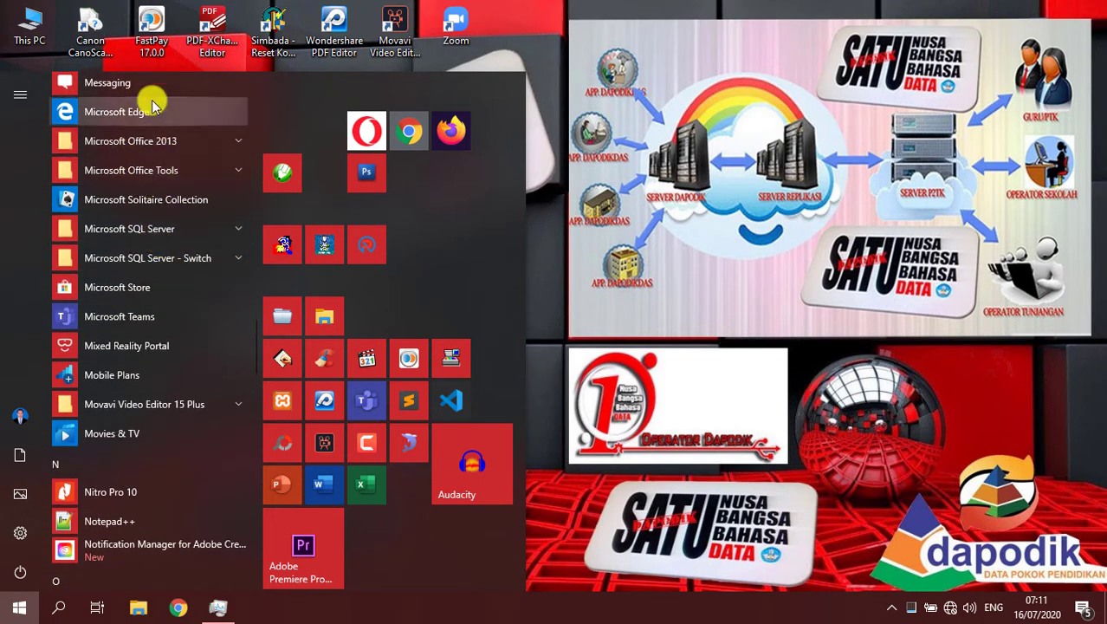
{"action": "scroll", "coordinate": [202, 291], "scroll_direction": "down", "scroll_amount": 2}
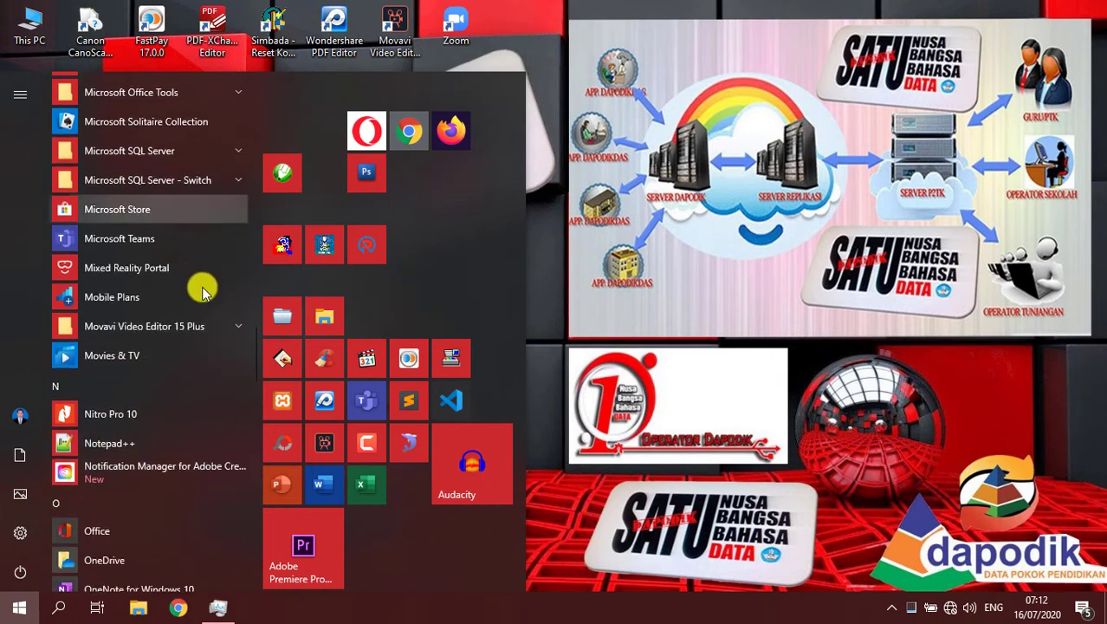
{"action": "scroll", "coordinate": [185, 321], "scroll_direction": "down", "scroll_amount": 5}
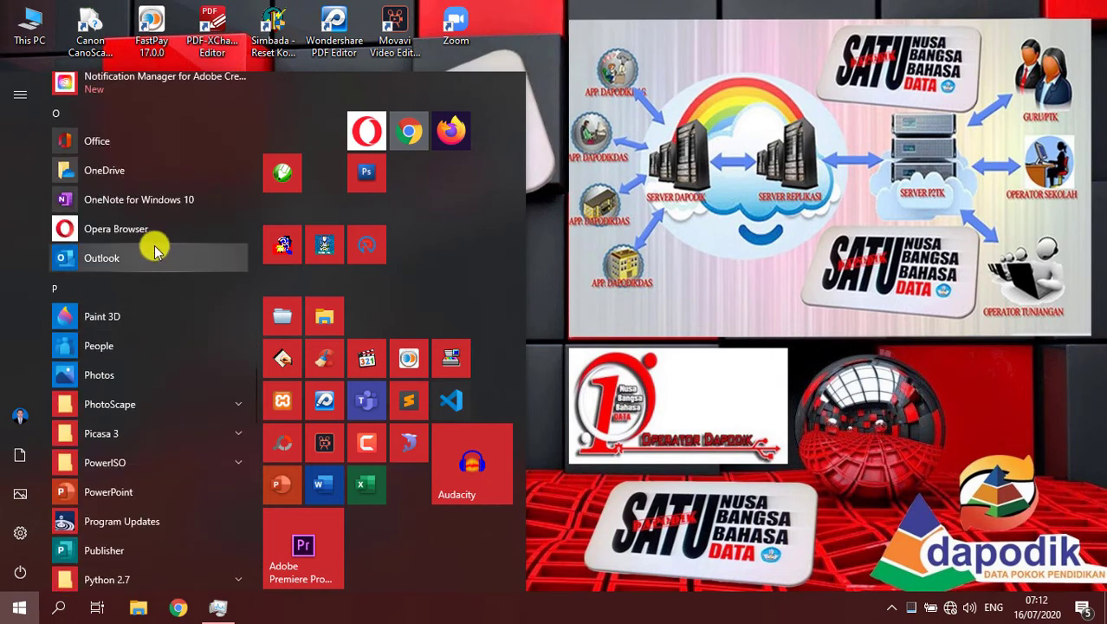
{"action": "scroll", "coordinate": [153, 257], "scroll_direction": "down", "scroll_amount": 3}
{"action": "scroll", "coordinate": [162, 304], "scroll_direction": "up", "scroll_amount": 4}
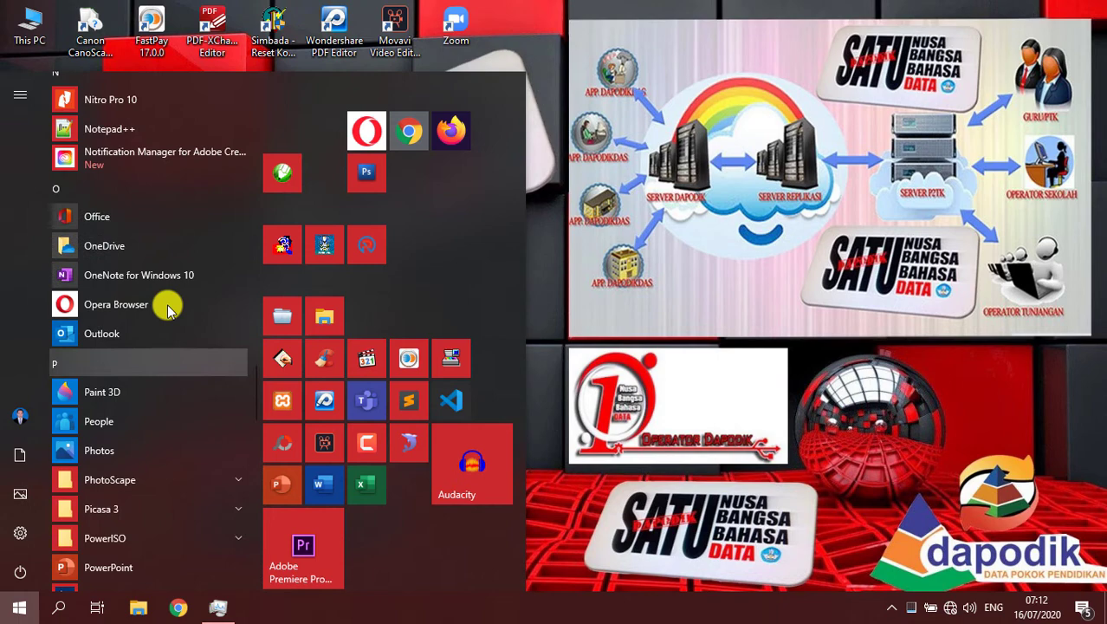
{"action": "left_click", "coordinate": [156, 218]}
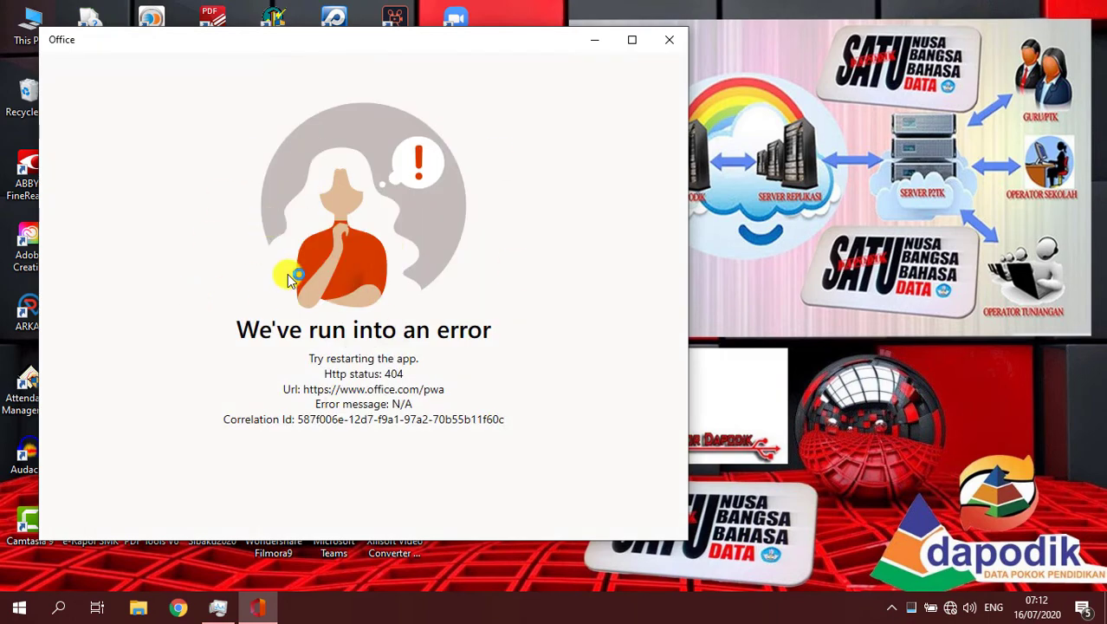
{"action": "left_click", "coordinate": [669, 39]}
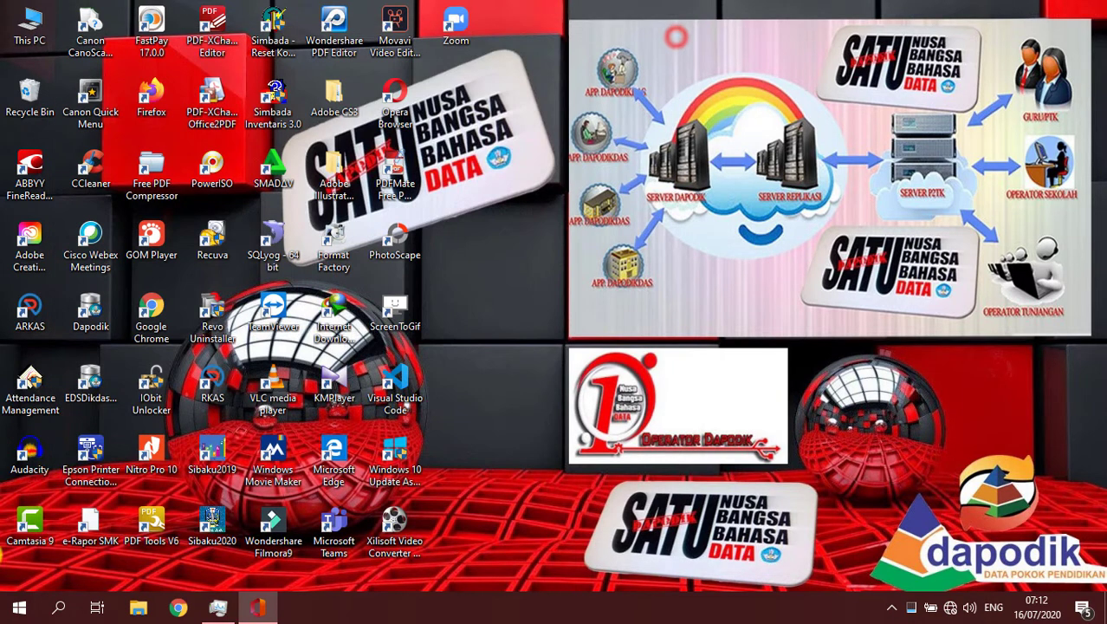
- Examine the alphabetical list of installed apps for the separate Office programs, such as Excel, Word and PowerPoint
{"action": "key", "text": "super"}
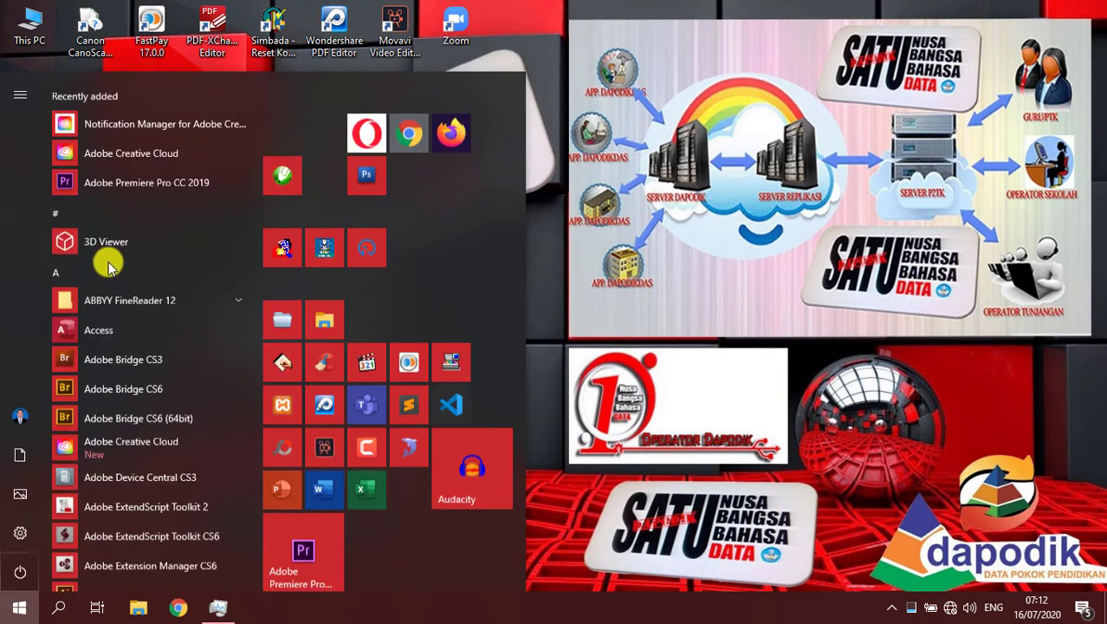
{"action": "scroll", "coordinate": [174, 364], "scroll_direction": "down", "scroll_amount": 4}
{"action": "scroll", "coordinate": [176, 398], "scroll_direction": "down", "scroll_amount": 20}
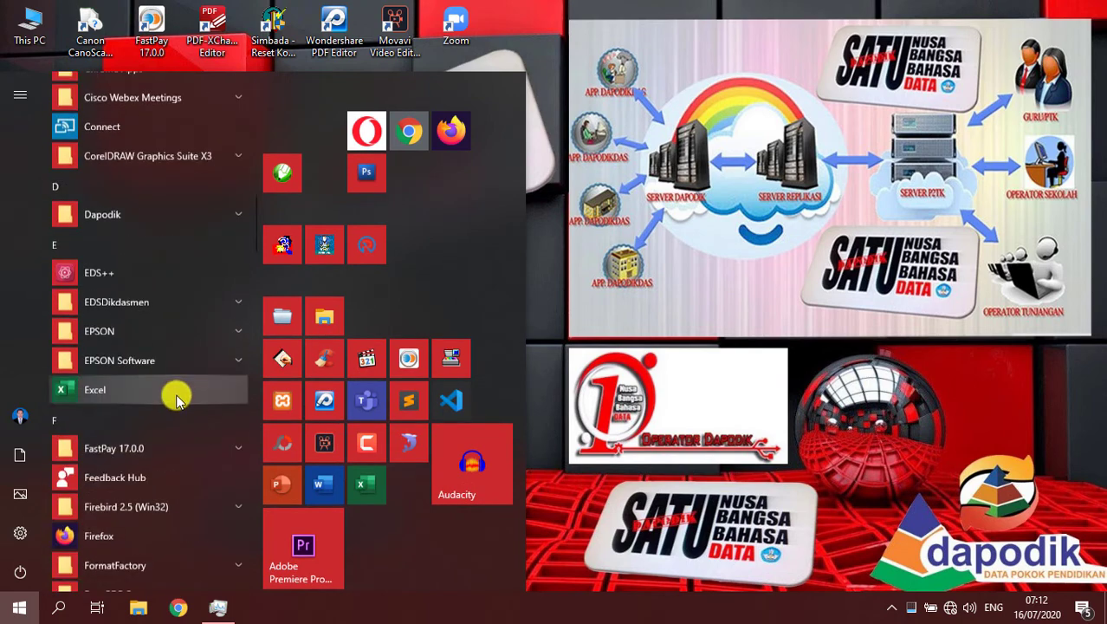
{"action": "scroll", "coordinate": [176, 398], "scroll_direction": "down", "scroll_amount": 3}
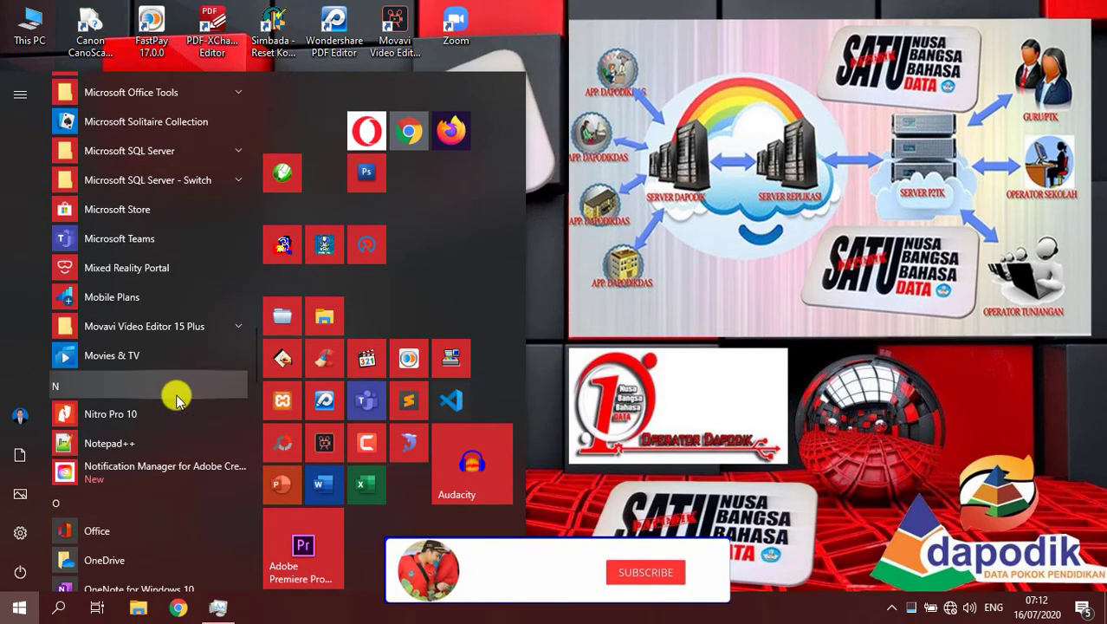
{"action": "scroll", "coordinate": [180, 392], "scroll_direction": "down", "scroll_amount": 2}
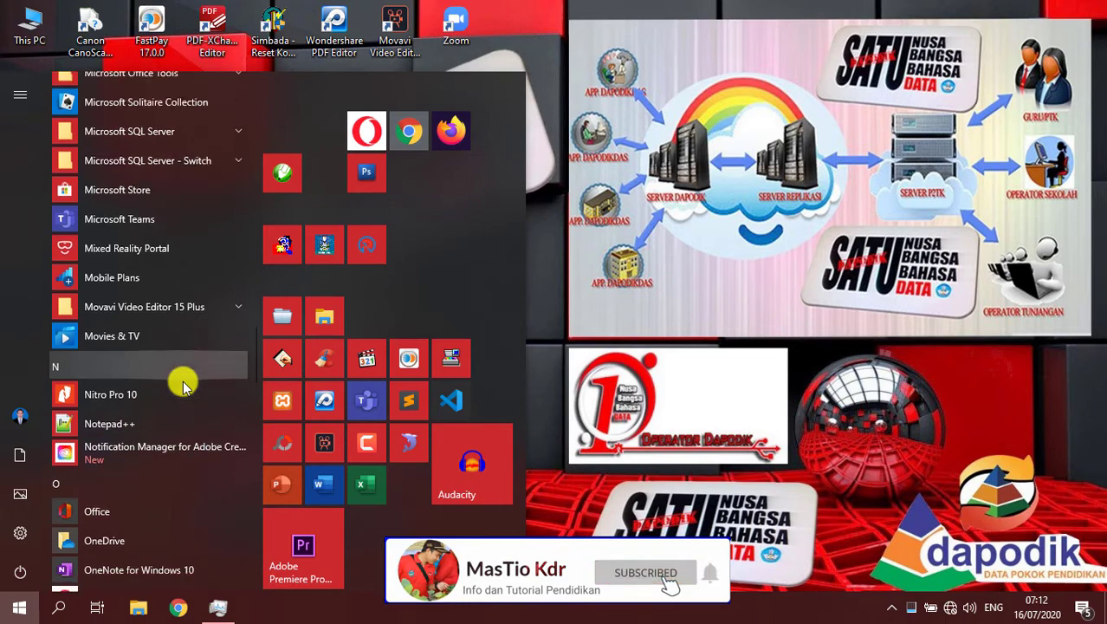
{"action": "scroll", "coordinate": [182, 386], "scroll_direction": "down", "scroll_amount": 7}
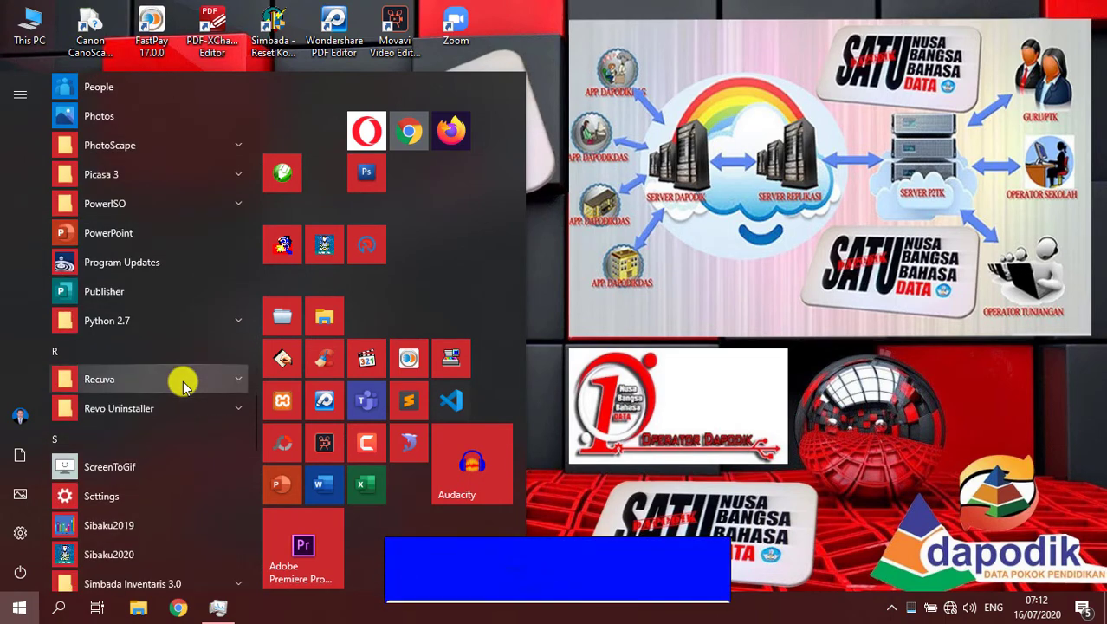
{"action": "scroll", "coordinate": [180, 373], "scroll_direction": "down", "scroll_amount": 4}
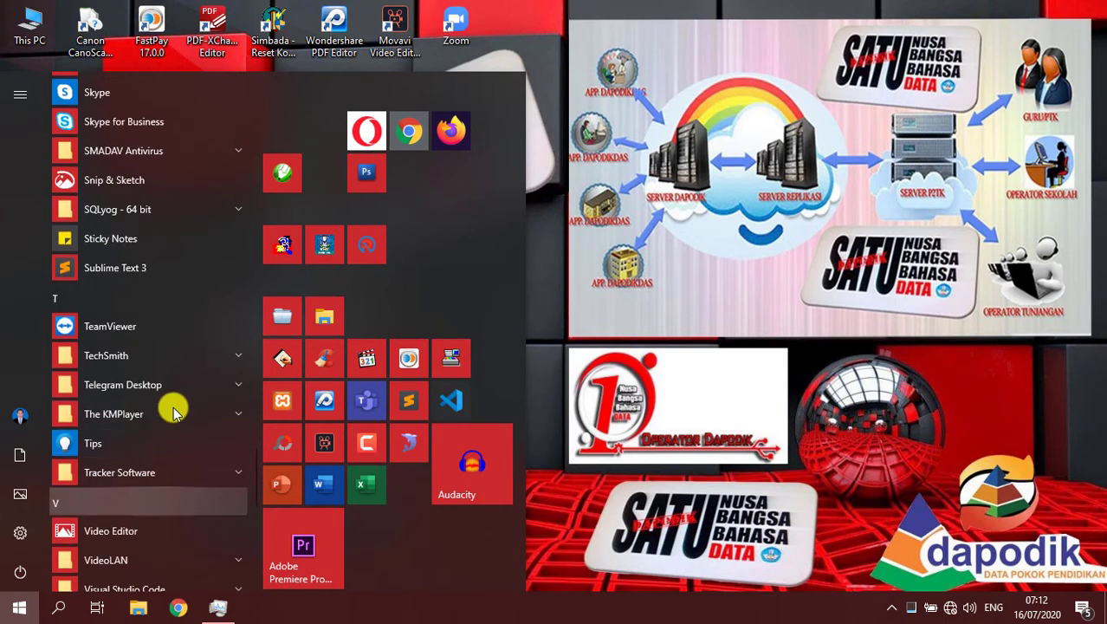
{"action": "scroll", "coordinate": [171, 338], "scroll_direction": "down", "scroll_amount": 6}
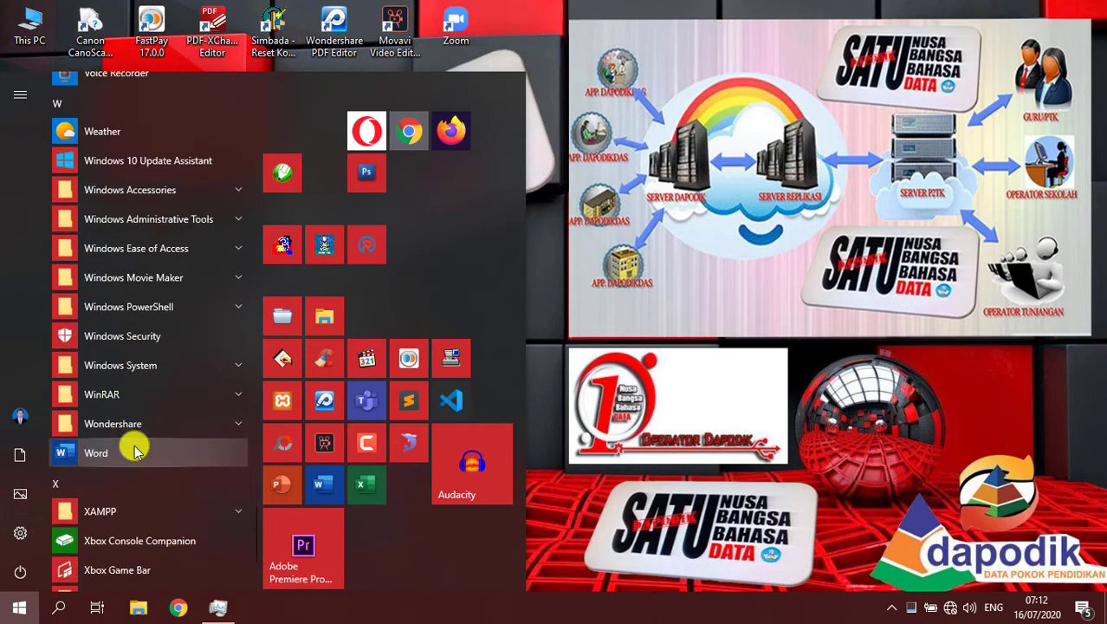
{"action": "scroll", "coordinate": [152, 303], "scroll_direction": "up", "scroll_amount": 4}
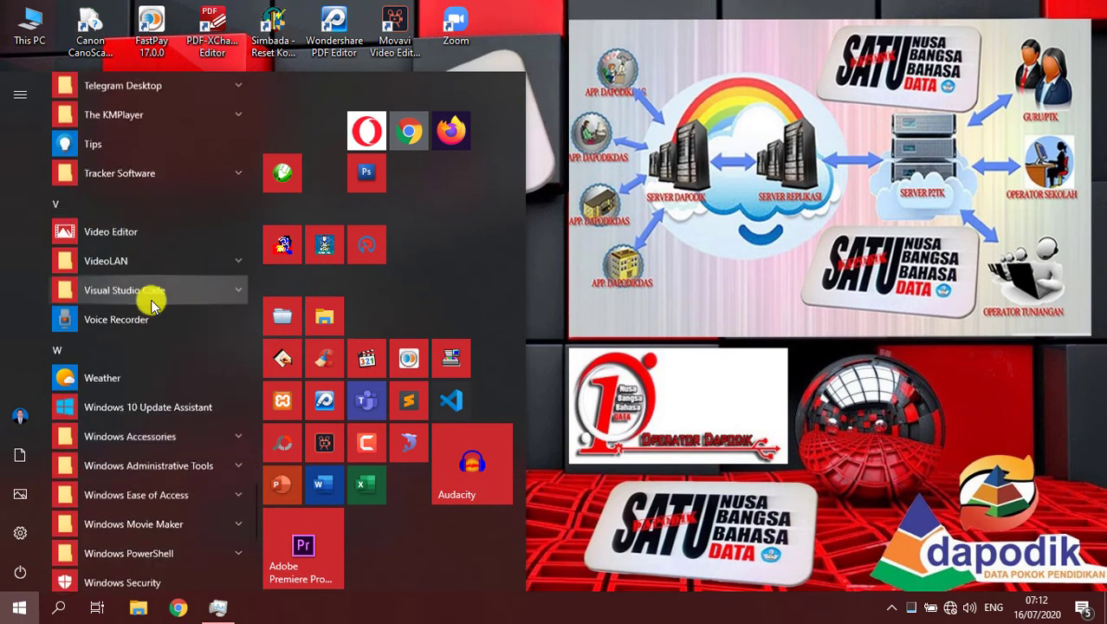
{"action": "scroll", "coordinate": [152, 304], "scroll_direction": "up", "scroll_amount": 5}
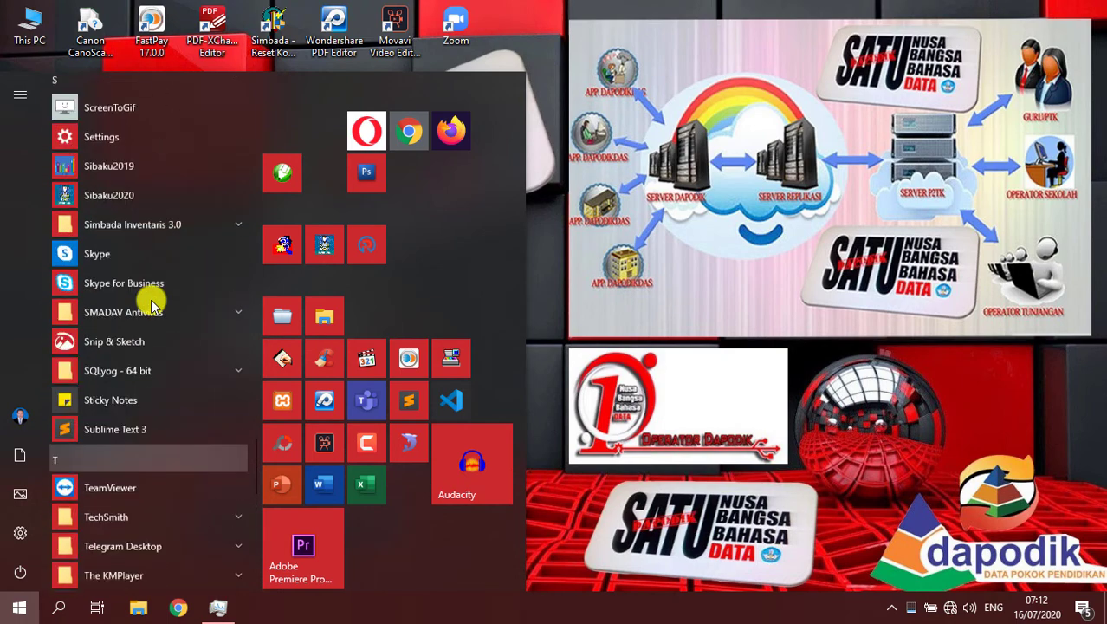
{"action": "scroll", "coordinate": [151, 304], "scroll_direction": "up", "scroll_amount": 5}
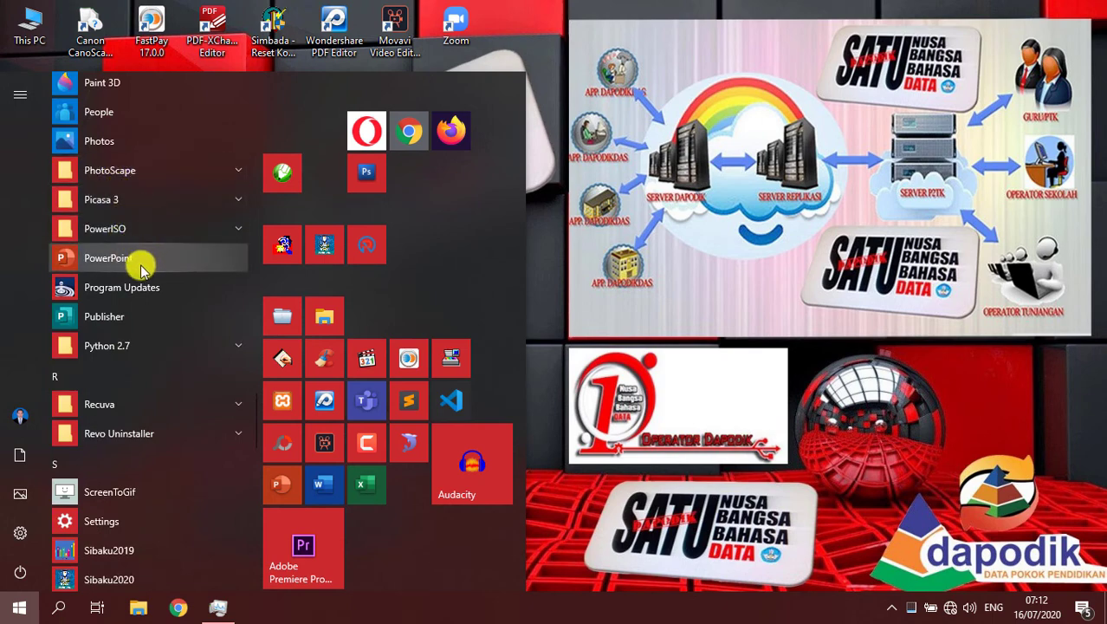
- Launch Word from the alphabetical list of installed apps
{"action": "scroll", "coordinate": [148, 309], "scroll_direction": "down", "scroll_amount": 10}
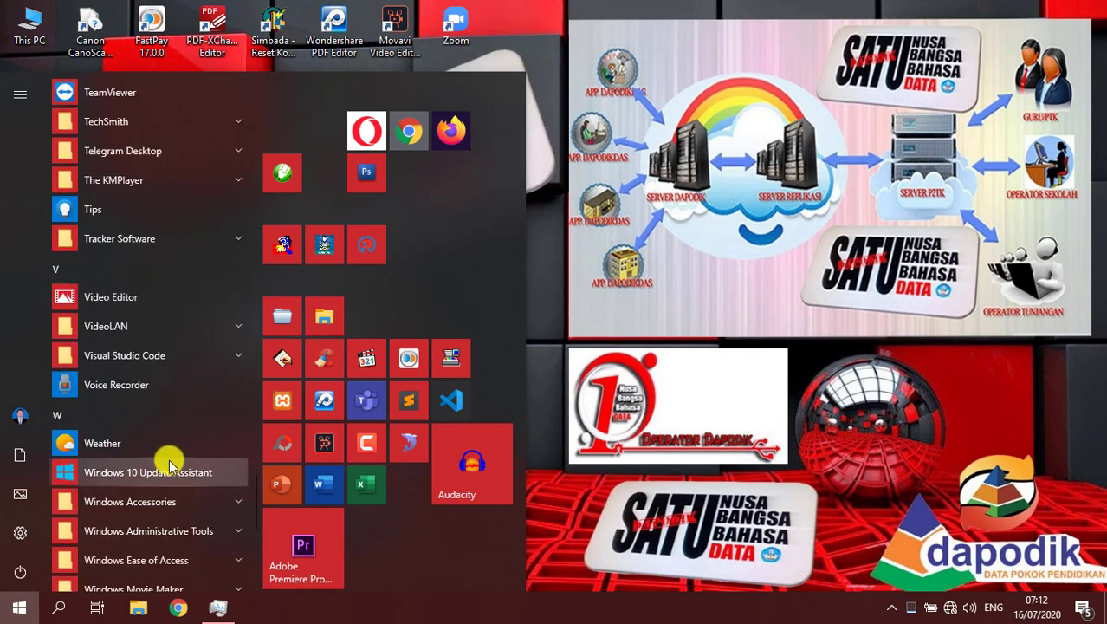
{"action": "scroll", "coordinate": [148, 312], "scroll_direction": "up", "scroll_amount": 1}
{"action": "scroll", "coordinate": [173, 433], "scroll_direction": "down", "scroll_amount": 5}
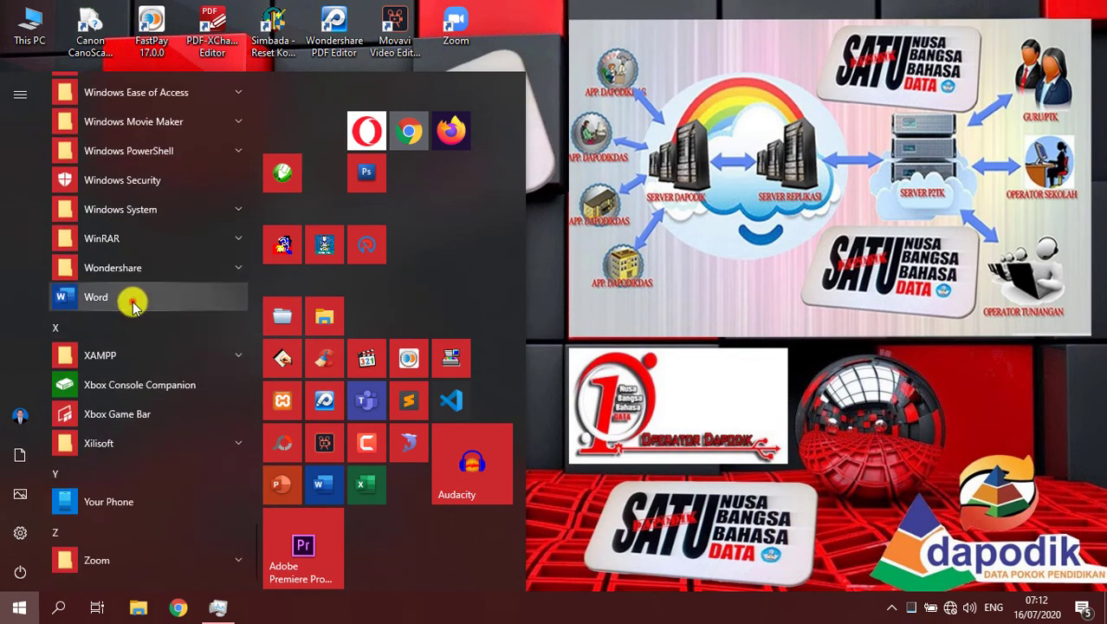
{"action": "left_click", "coordinate": [132, 302]}
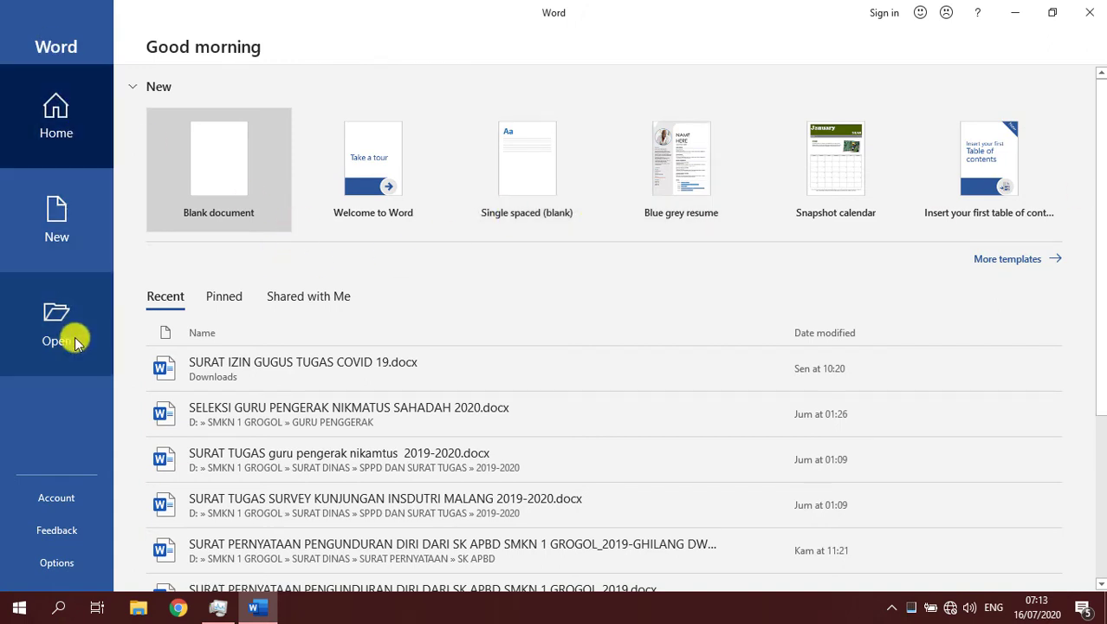
- Look over the recent documents on the start screen and create a new blank document
{"action": "scroll", "coordinate": [69, 364], "scroll_direction": "down", "scroll_amount": 2}
{"action": "scroll", "coordinate": [433, 427], "scroll_direction": "down", "scroll_amount": 1}
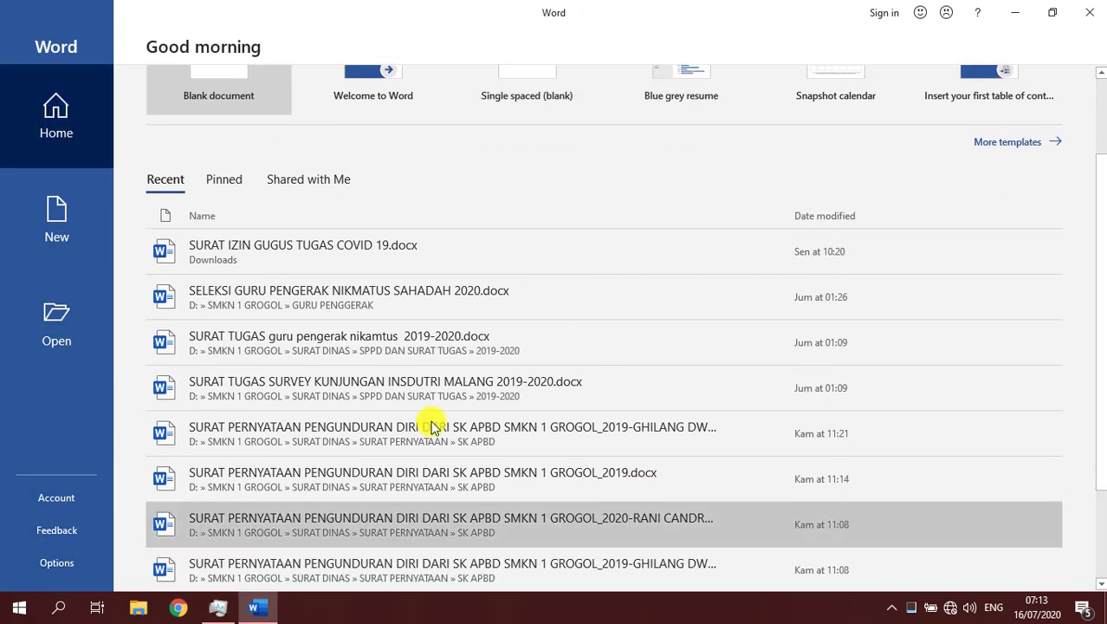
{"action": "scroll", "coordinate": [433, 427], "scroll_direction": "up", "scroll_amount": 3}
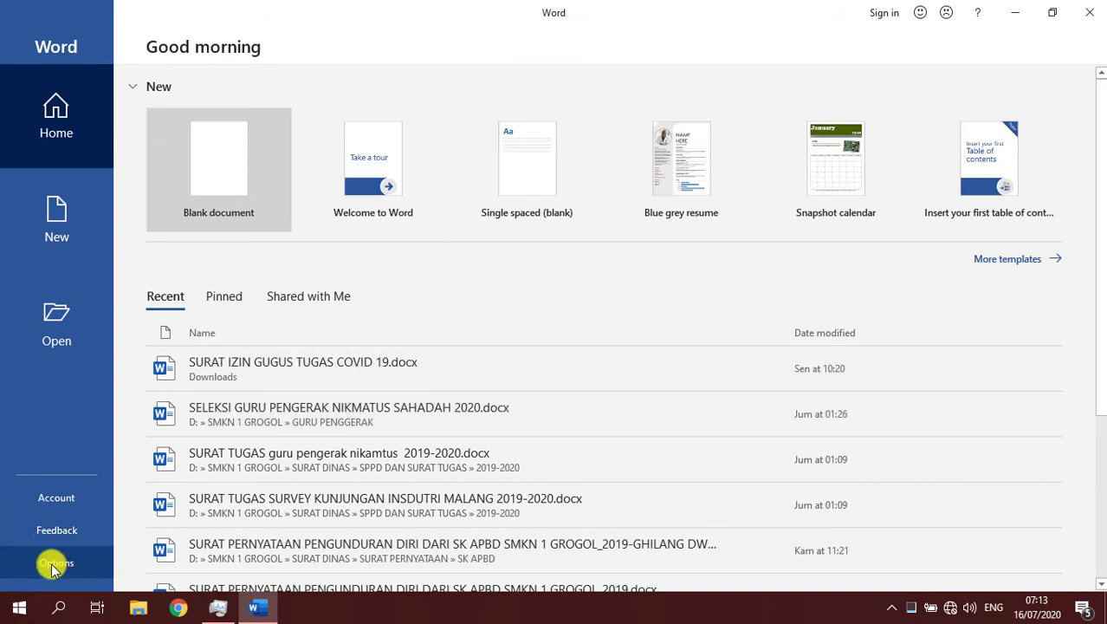
{"action": "left_click", "coordinate": [1100, 235]}
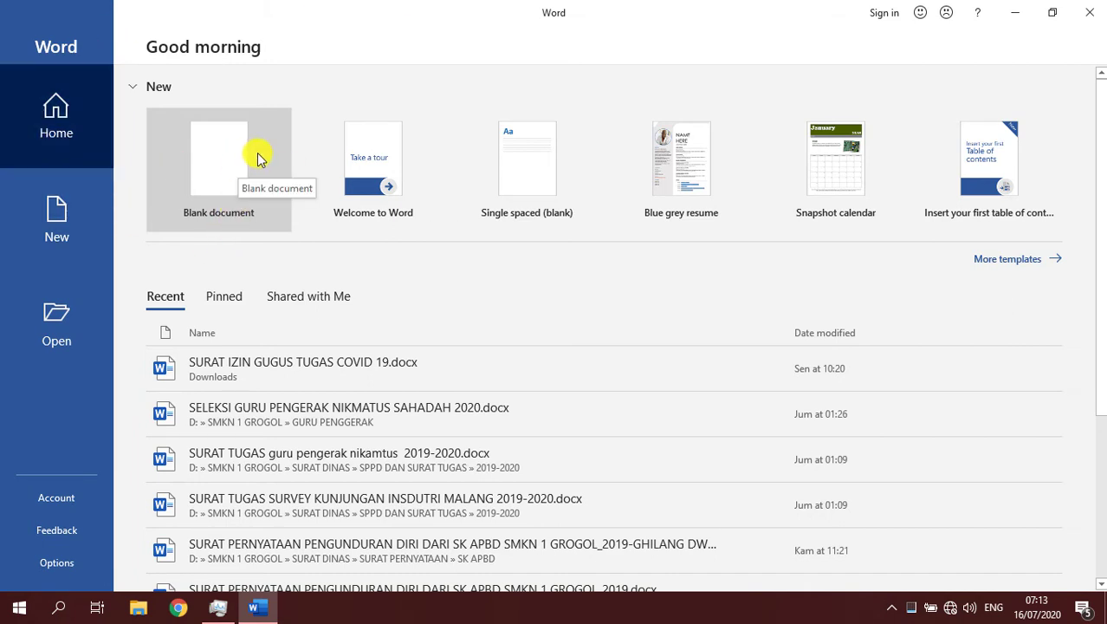
{"action": "left_click", "coordinate": [214, 164]}
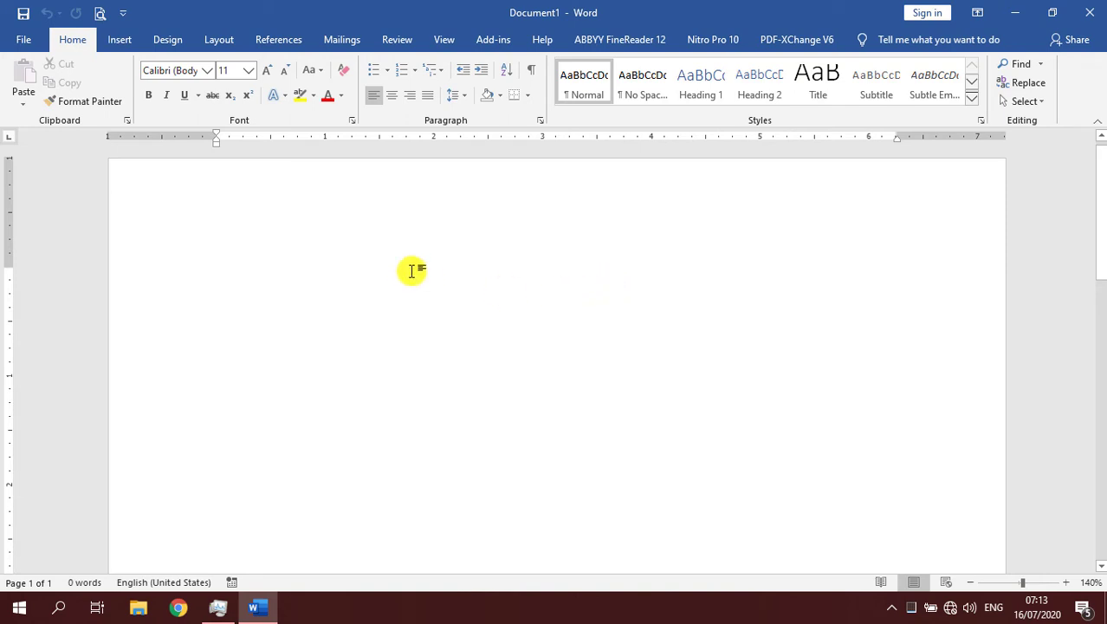
- Look at the Insert and Design commands for the empty document, and return to the Home commands
{"action": "left_click", "coordinate": [128, 40]}
{"action": "left_click", "coordinate": [167, 40]}
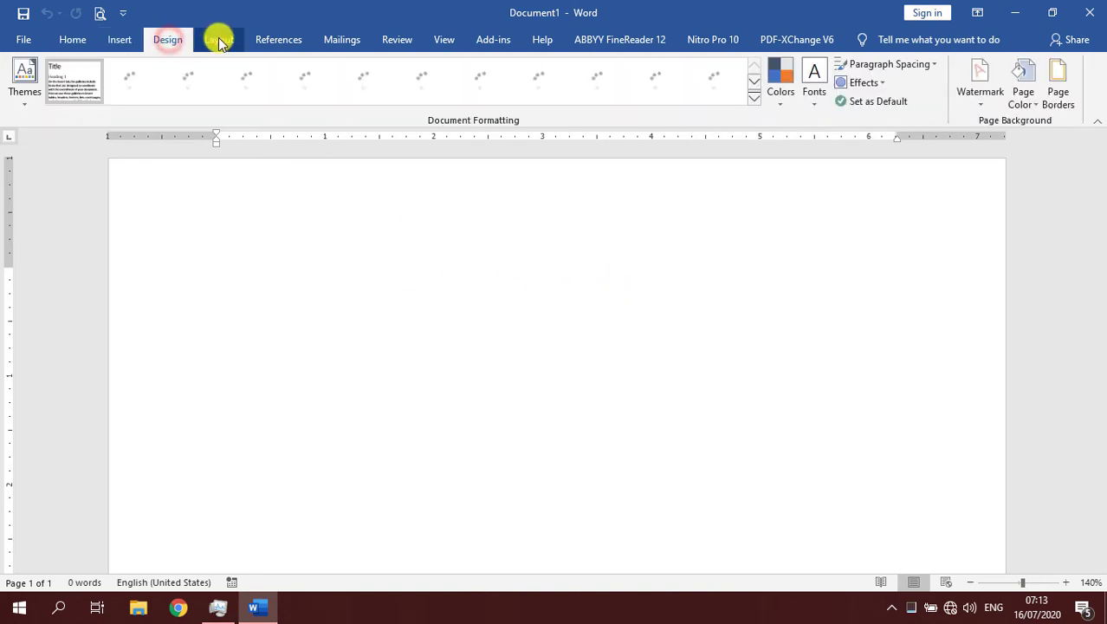
{"action": "left_click", "coordinate": [73, 39]}
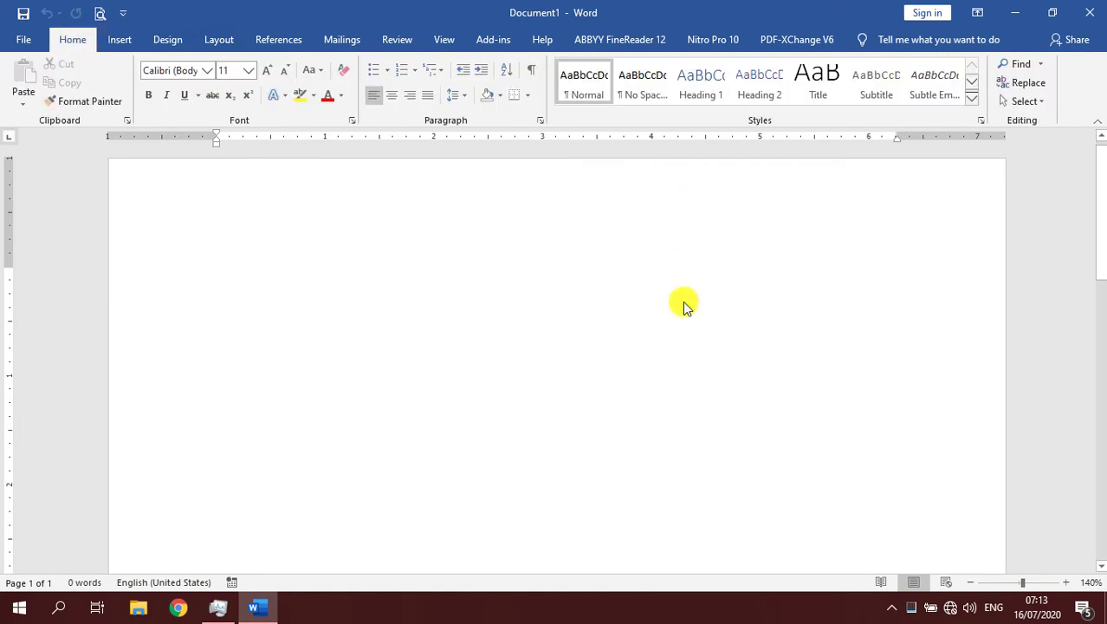
- Enter "MENU>HOME" as the first line of the blank document
{"action": "scroll", "coordinate": [261, 308], "scroll_direction": "up", "scroll_amount": 1, "text": "ctrl"}
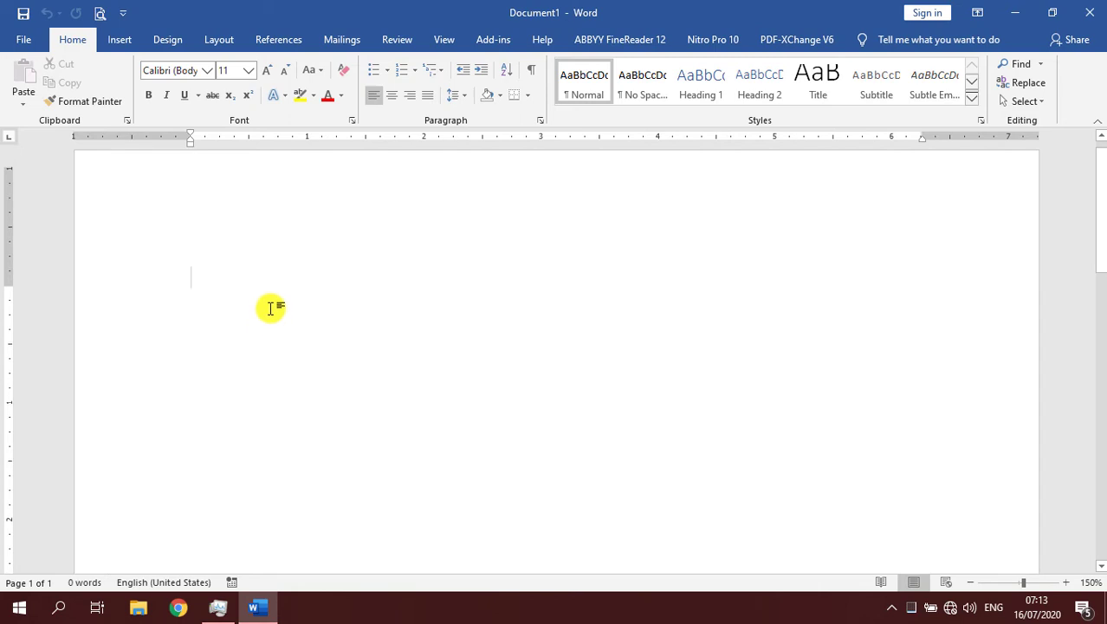
{"action": "scroll", "coordinate": [271, 308], "scroll_direction": "up", "scroll_amount": 1}
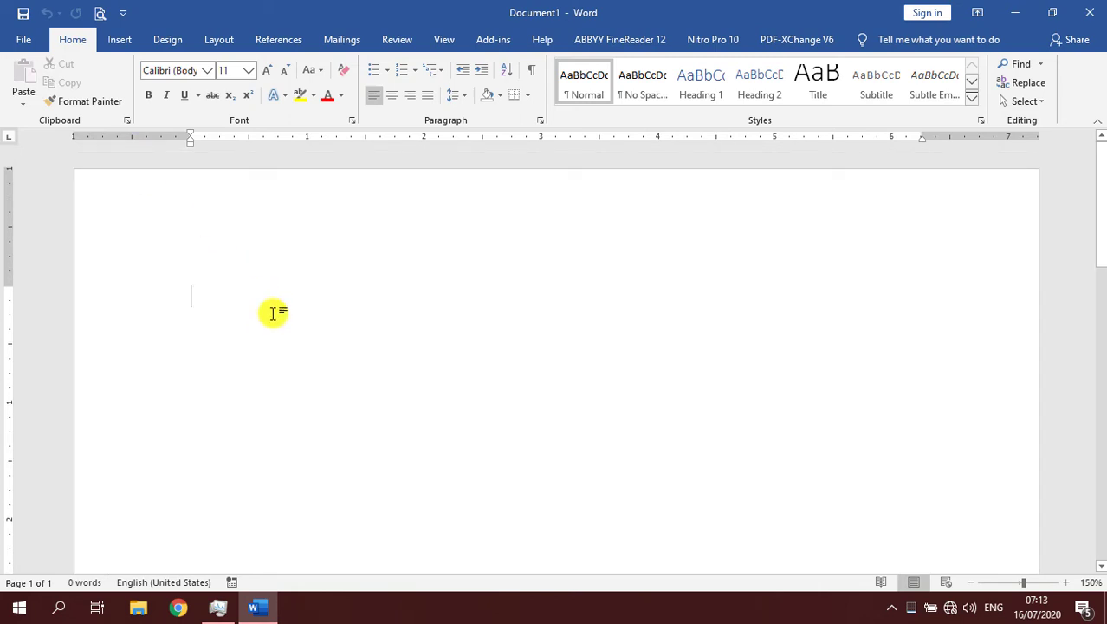
{"action": "type", "text": "HOME"}
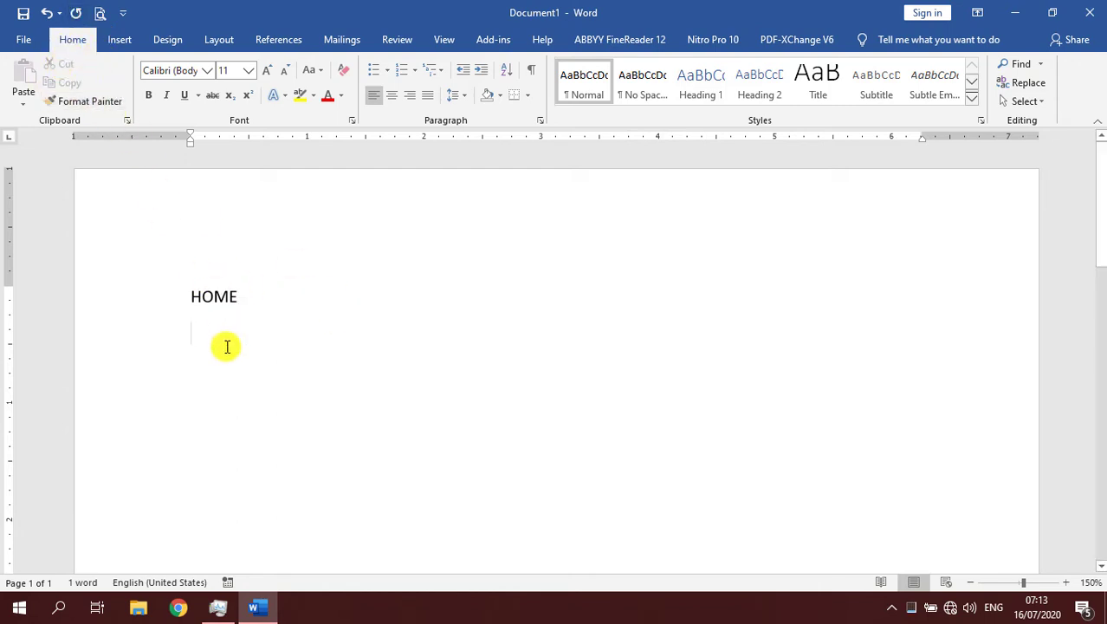
{"action": "key", "text": "Return"}
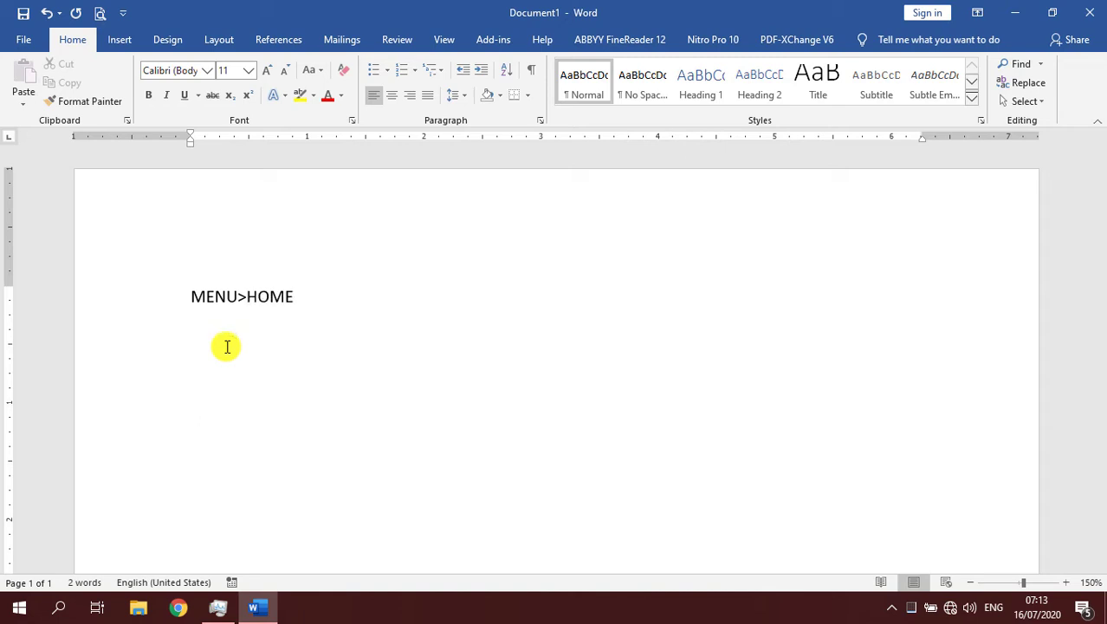
- Color the word HOME in the line "MENU>HOME" red
{"action": "double_click", "coordinate": [277, 291]}
{"action": "left_click", "coordinate": [327, 96]}
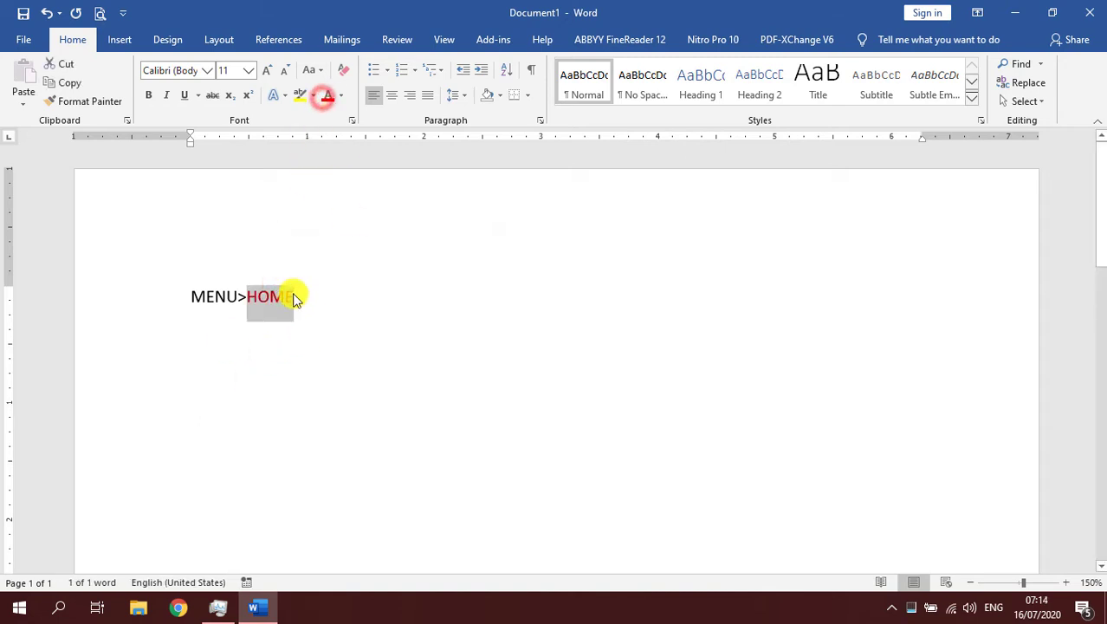
{"action": "left_click", "coordinate": [317, 300]}
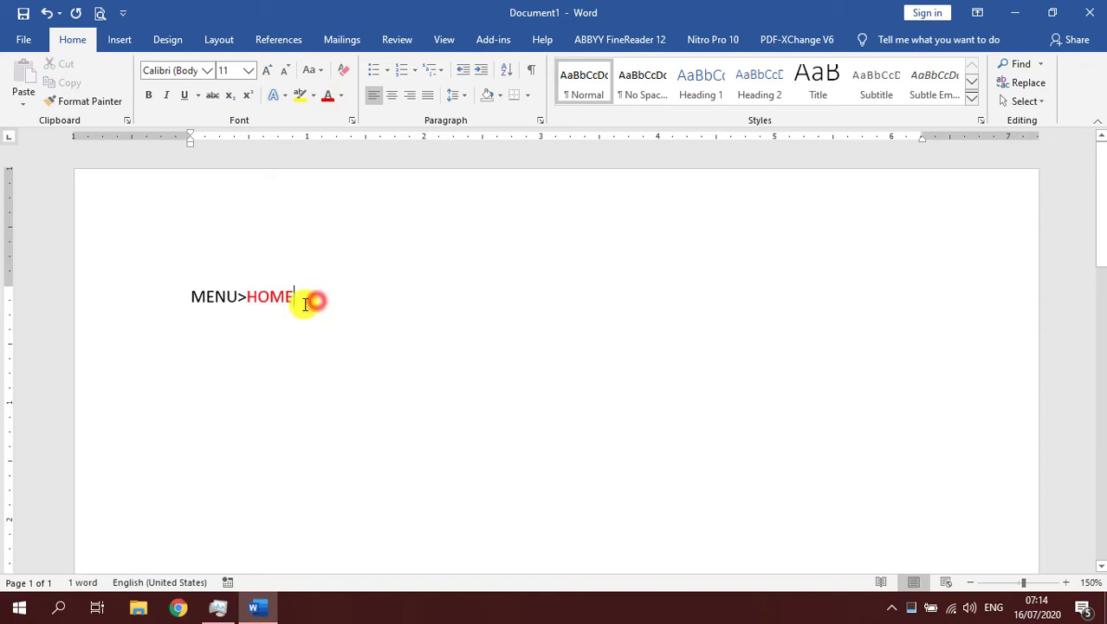
- Split the line after MENU and add a separate line reading "TAB MENU" above ">HOME"
{"action": "left_click", "coordinate": [247, 299]}
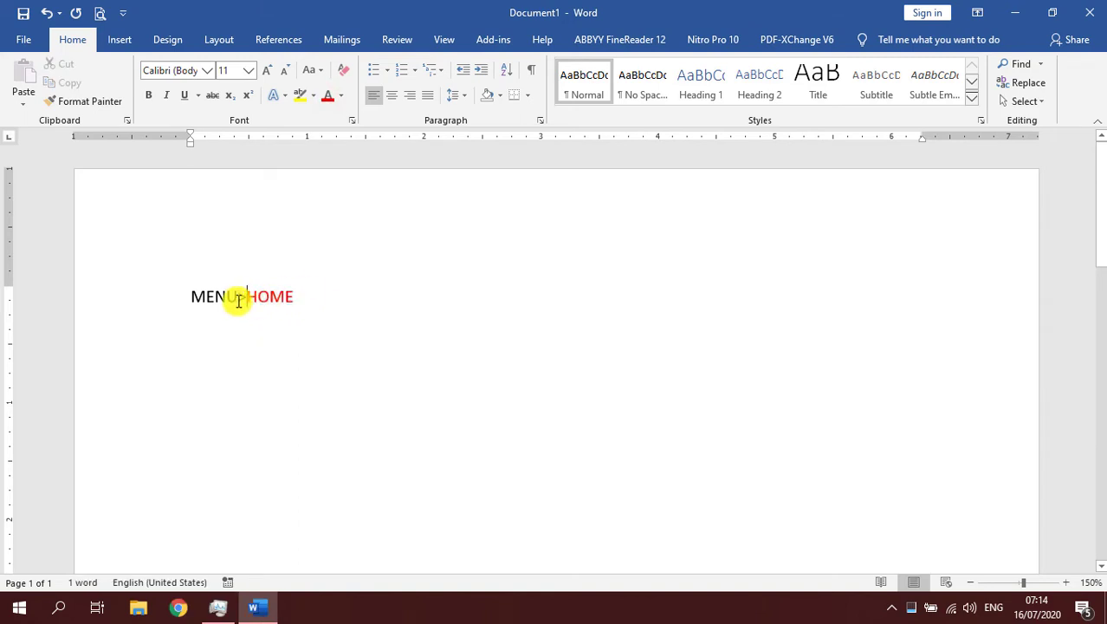
{"action": "type", "text": ">"}
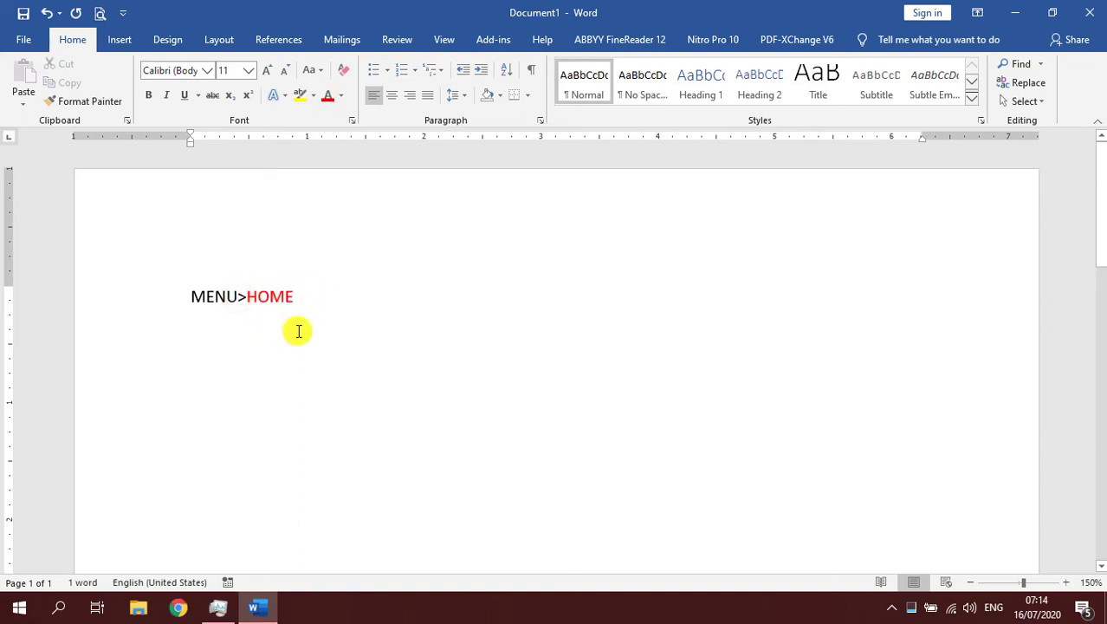
{"action": "key", "text": "Return"}
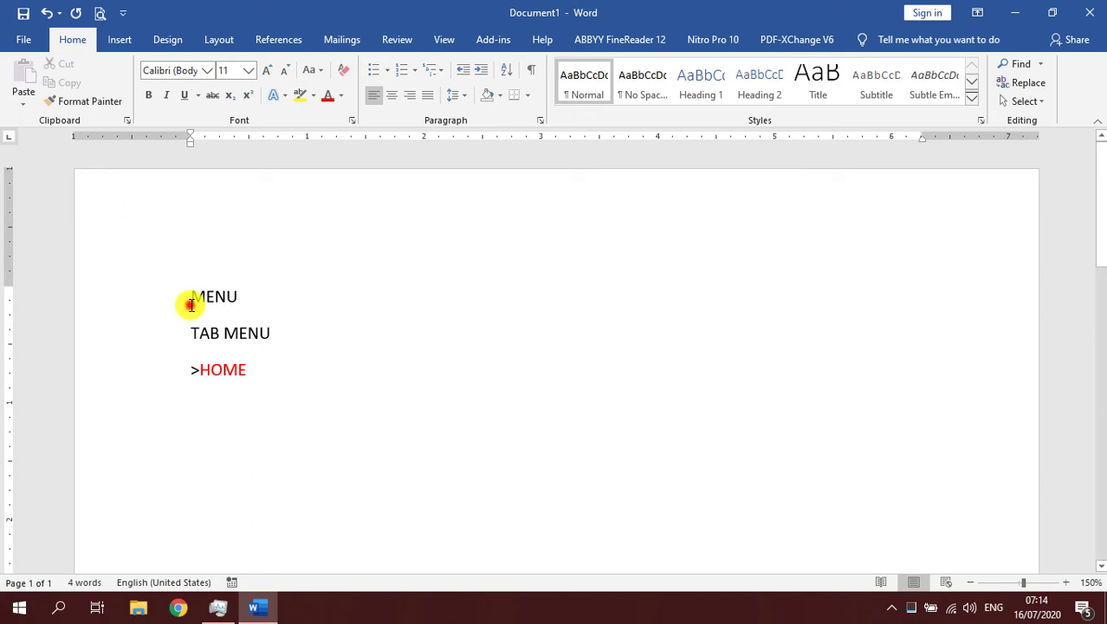
- Append " > HOME" after MENU on the first line
{"action": "left_click", "coordinate": [187, 332]}
{"action": "left_click", "coordinate": [191, 302]}
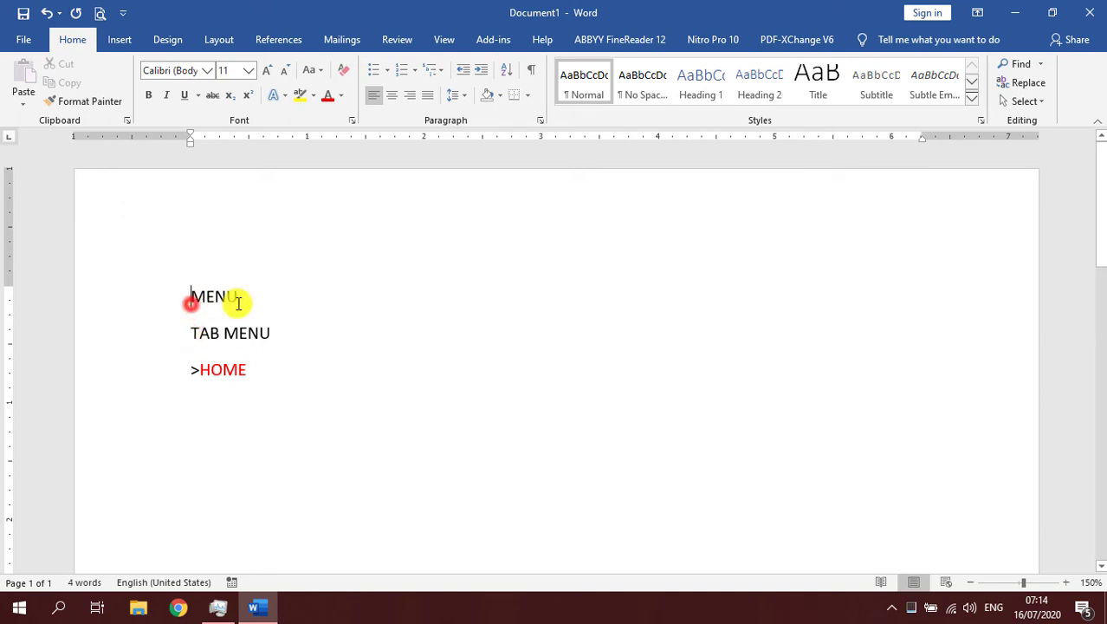
{"action": "left_click", "coordinate": [237, 300]}
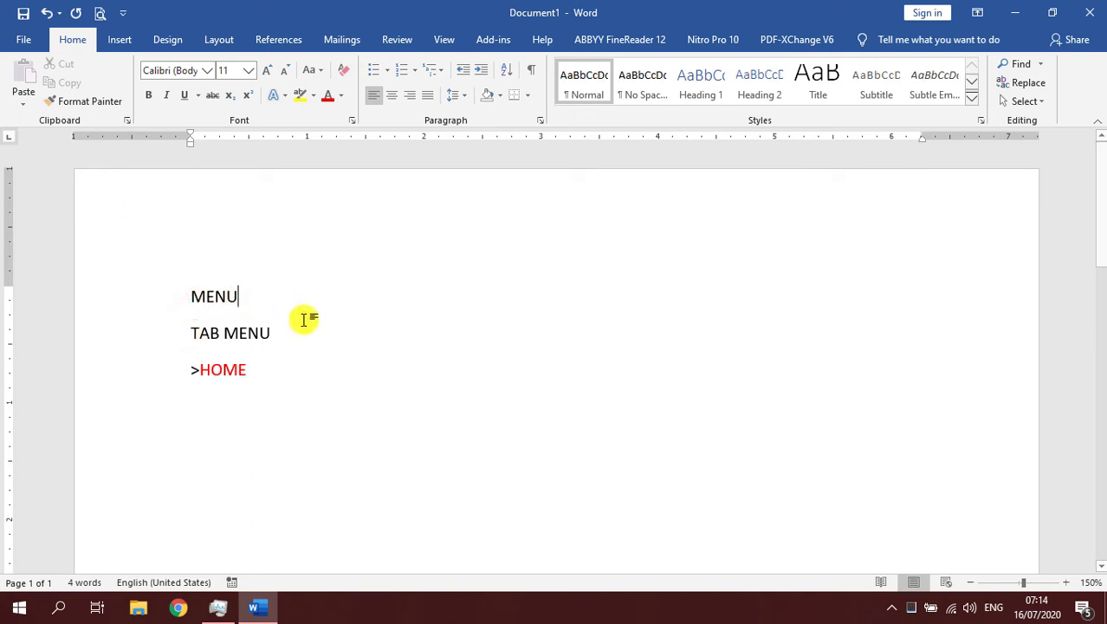
{"action": "type", "text": "> HOME"}
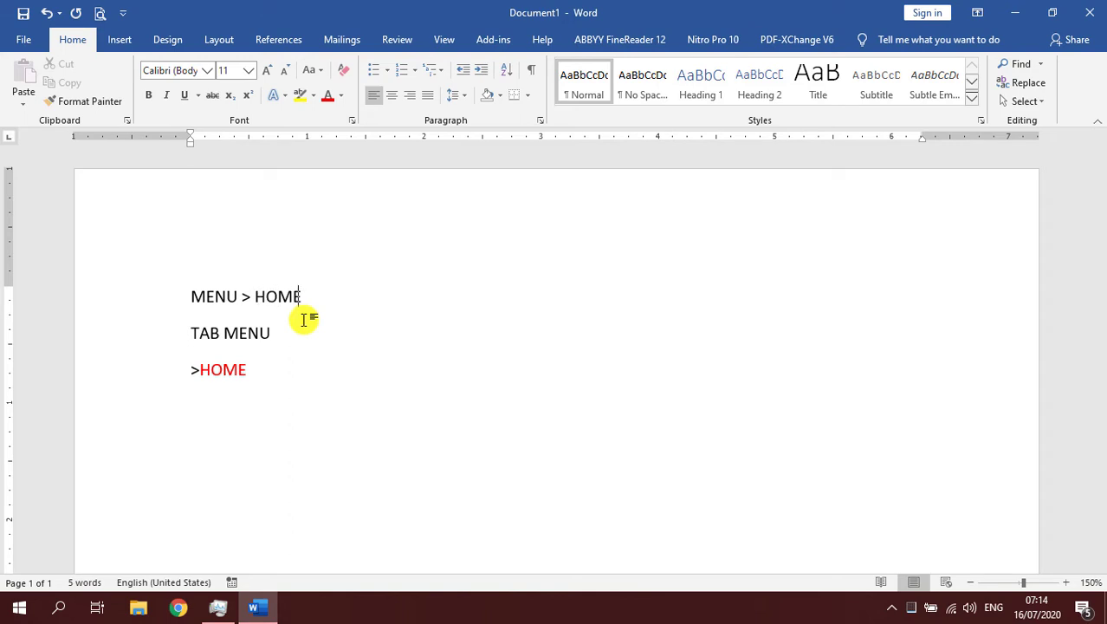
- Look through the Insert, Design, Layout, References, Mailings and Review command groups in turn
{"action": "left_click", "coordinate": [120, 40]}
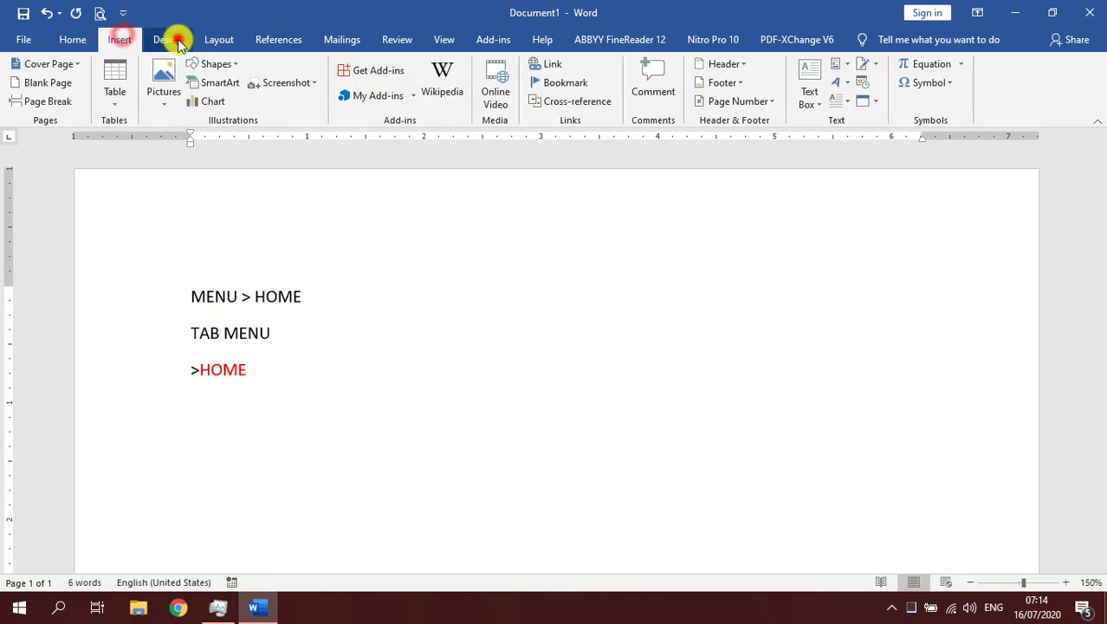
{"action": "left_click", "coordinate": [167, 40]}
{"action": "left_click", "coordinate": [217, 40]}
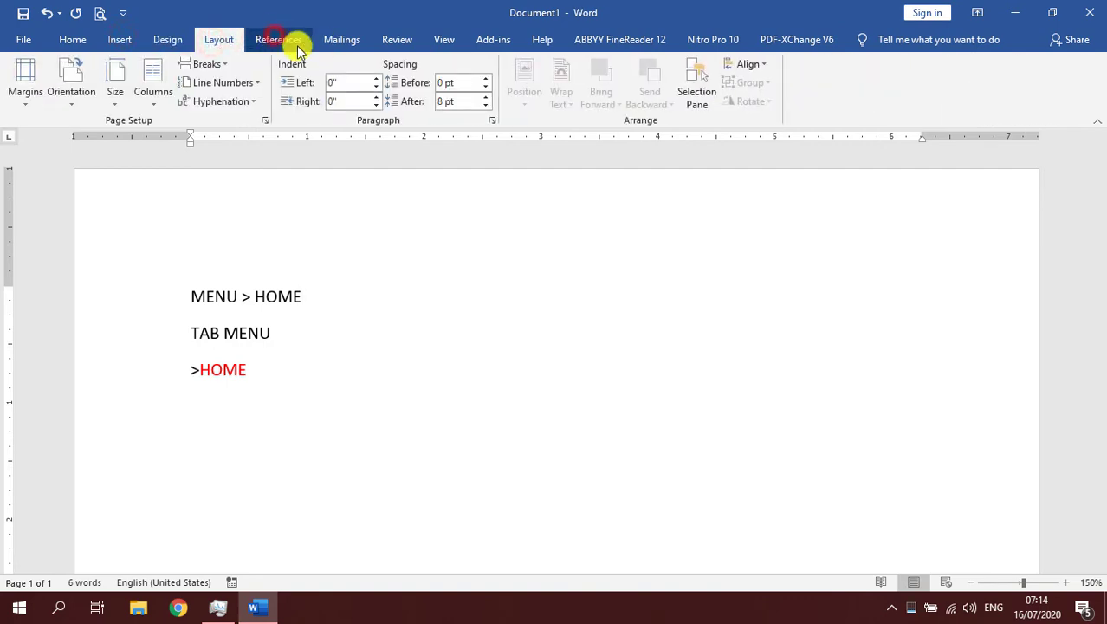
{"action": "left_click", "coordinate": [277, 40]}
{"action": "left_click", "coordinate": [341, 40]}
{"action": "left_click", "coordinate": [407, 40]}
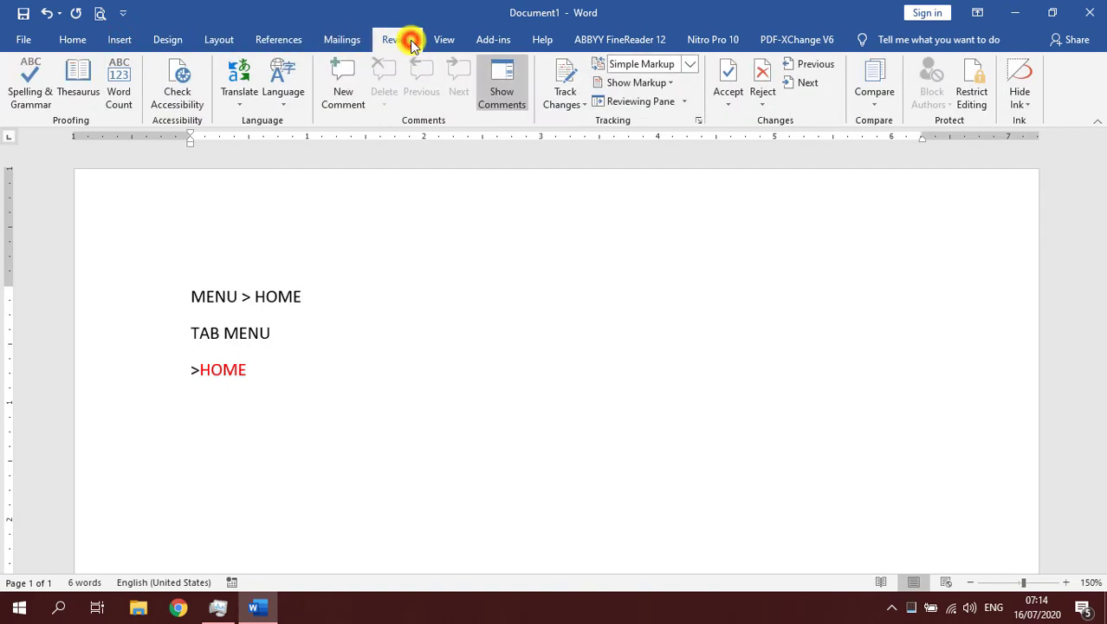
- Color MENU on the first line red and "TAB MENU" on the second line standard blue
{"action": "left_click", "coordinate": [76, 39]}
{"action": "double_click", "coordinate": [221, 295]}
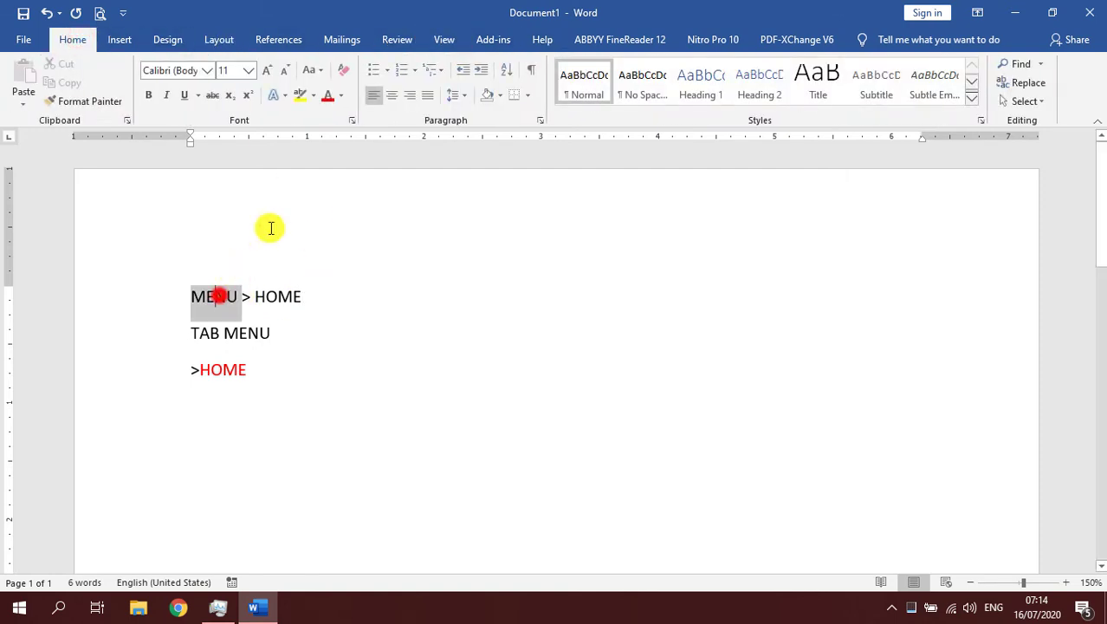
{"action": "left_click", "coordinate": [328, 96]}
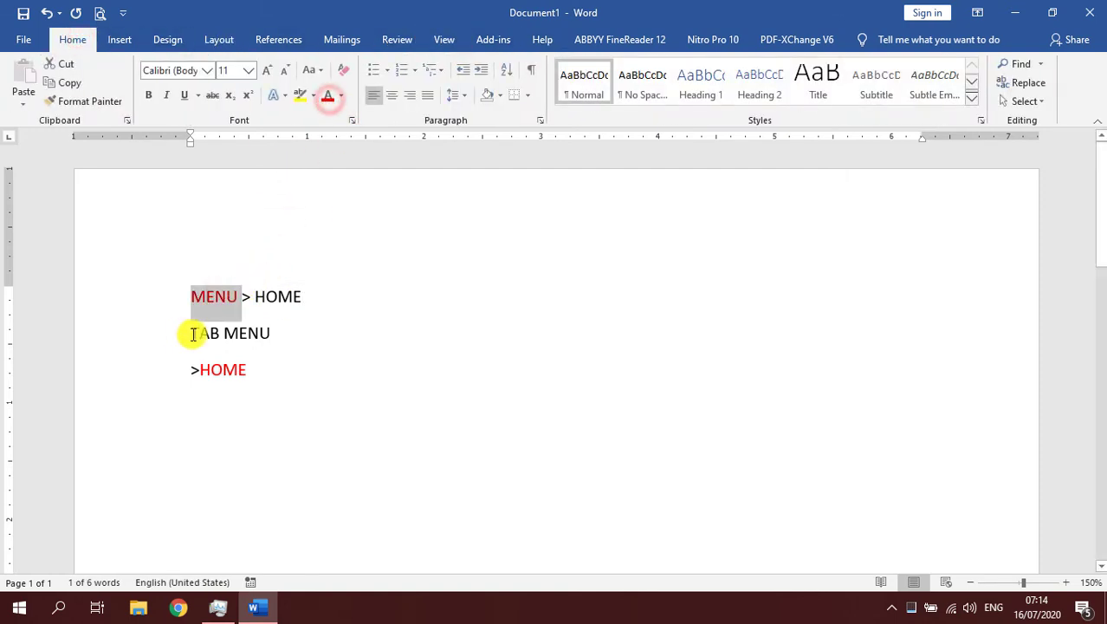
{"action": "left_click_drag", "start_coordinate": [191, 333], "coordinate": [279, 326]}
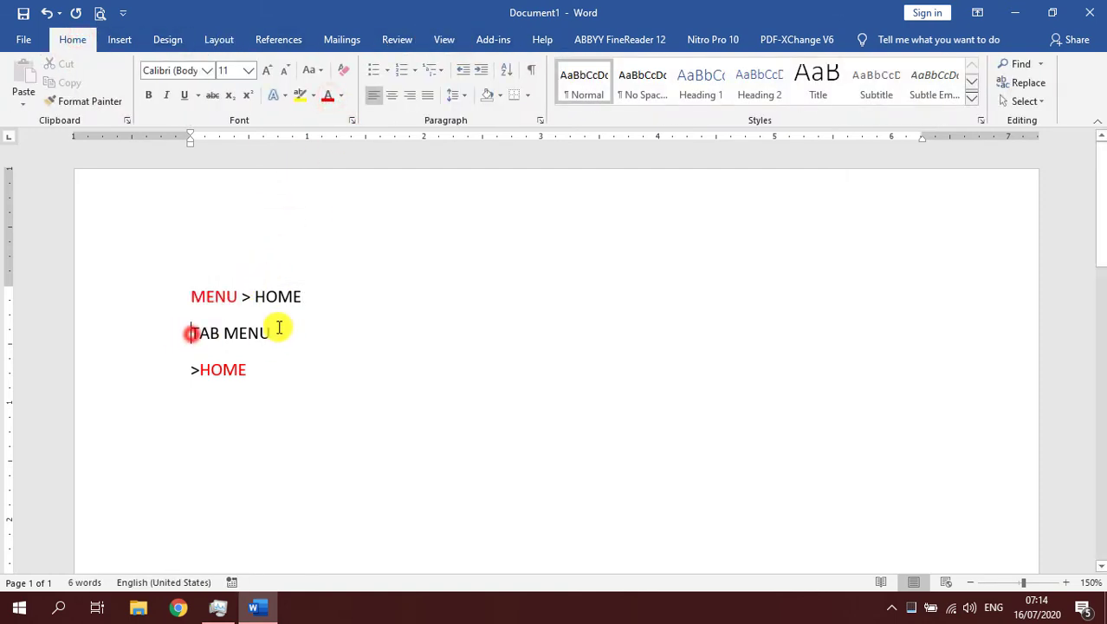
{"action": "left_click", "coordinate": [341, 96]}
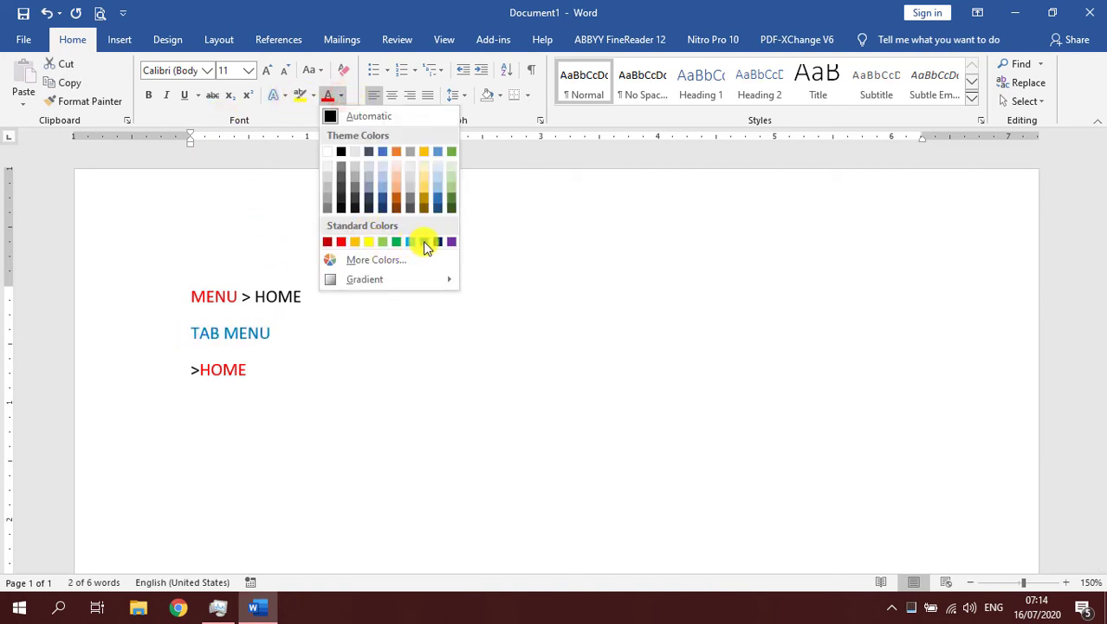
{"action": "left_click", "coordinate": [424, 242]}
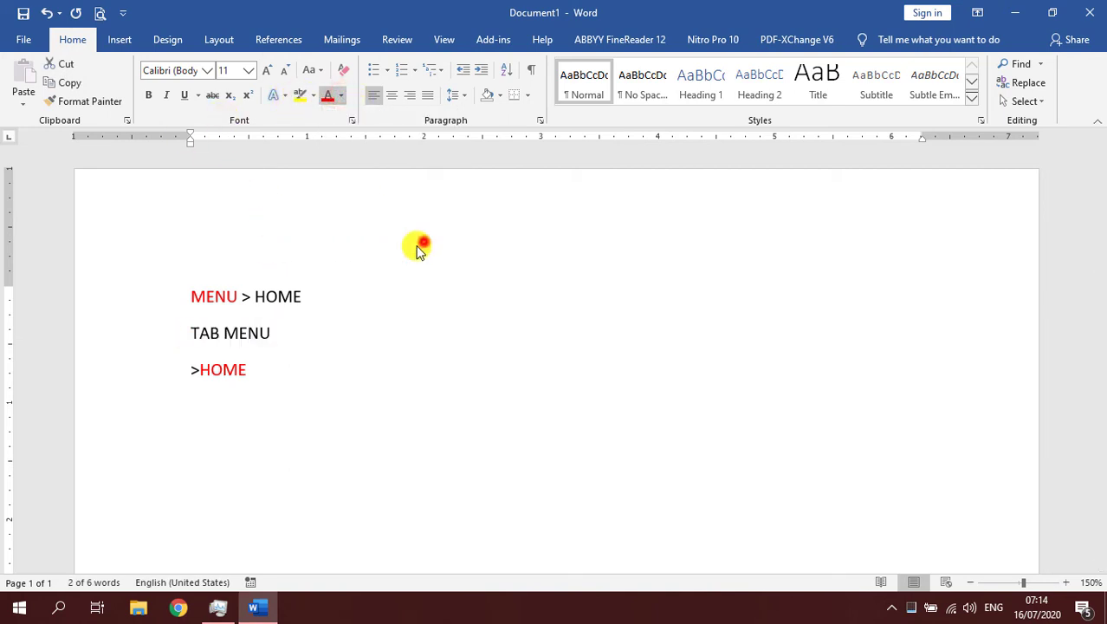
{"action": "left_click", "coordinate": [279, 330]}
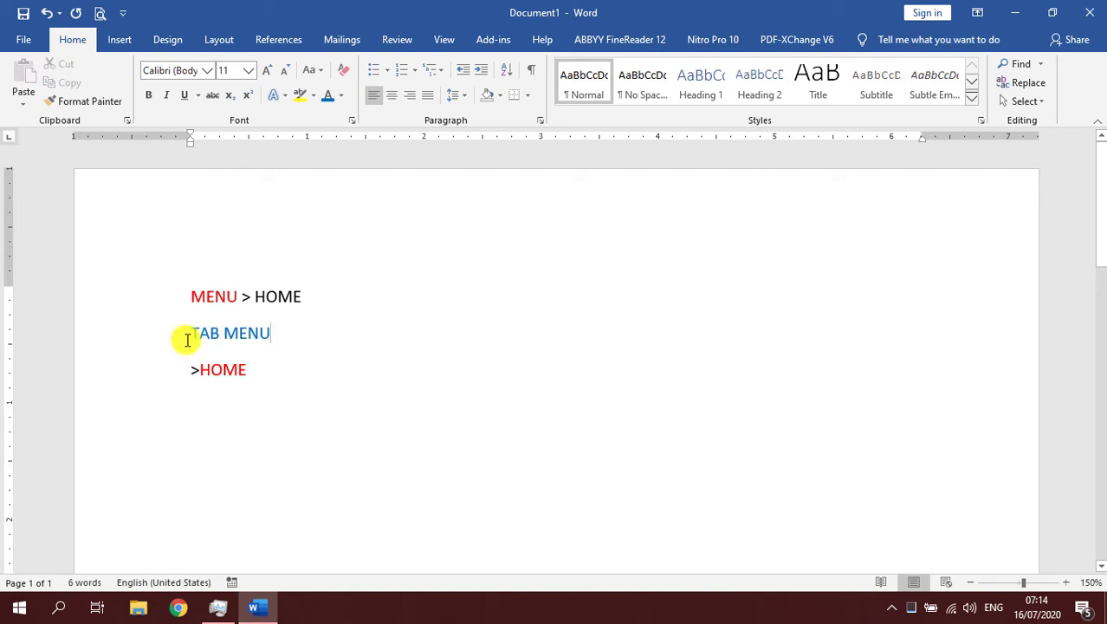
{"action": "left_click_drag", "start_coordinate": [185, 340], "coordinate": [271, 336]}
{"action": "left_click", "coordinate": [270, 332]}
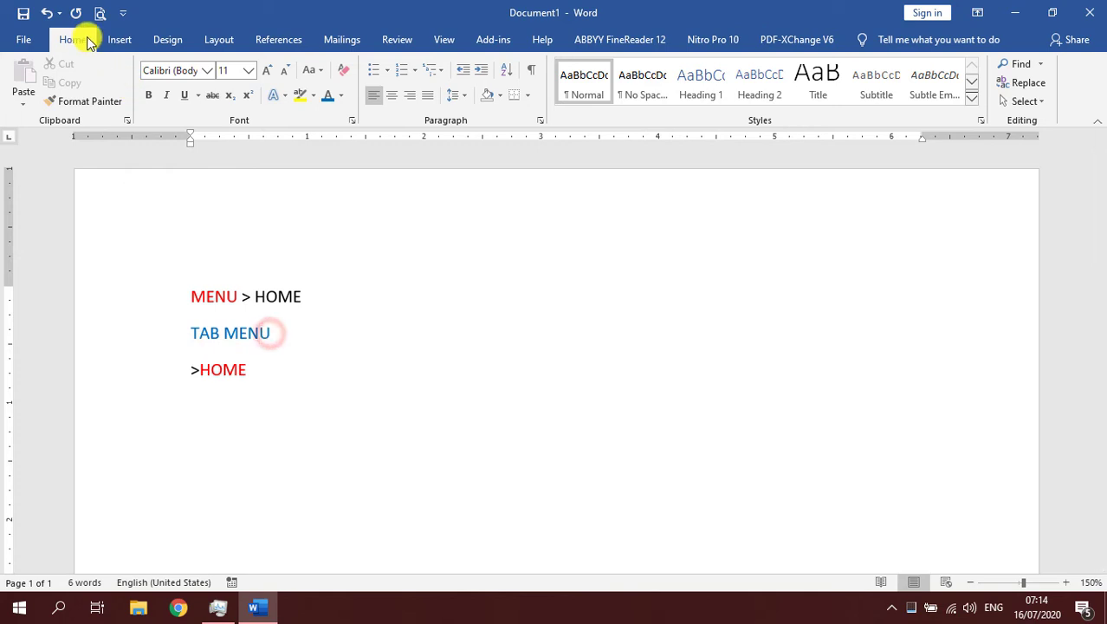
- Compare the Insert, Design and Layout commands, and go back to the Home commands
{"action": "left_click", "coordinate": [117, 39]}
{"action": "left_click", "coordinate": [163, 42]}
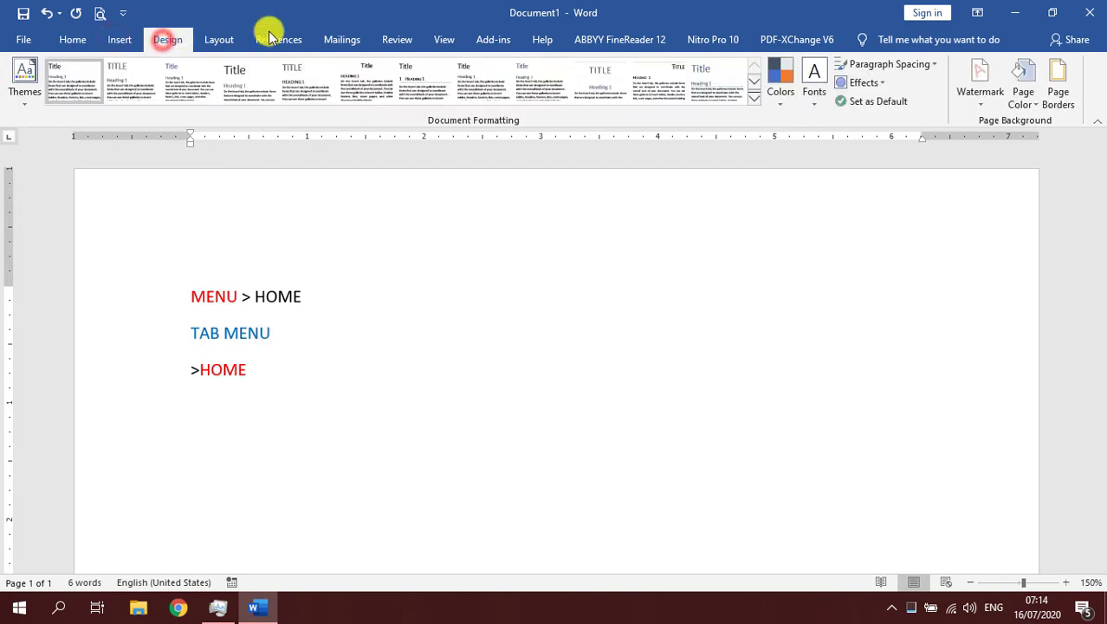
{"action": "left_click", "coordinate": [210, 44]}
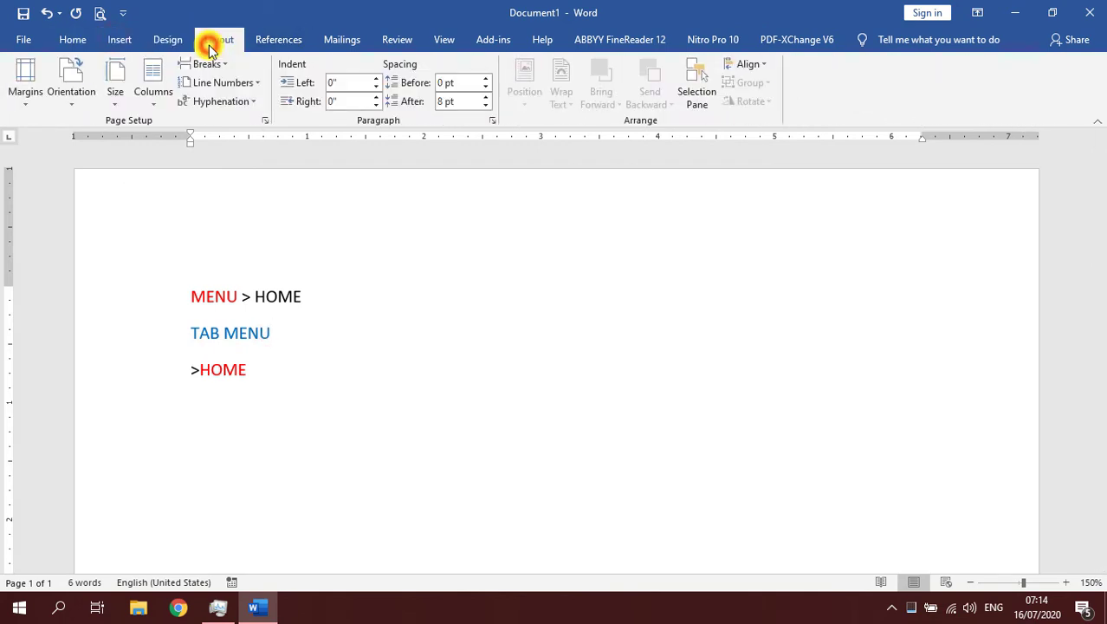
{"action": "left_click", "coordinate": [71, 43]}
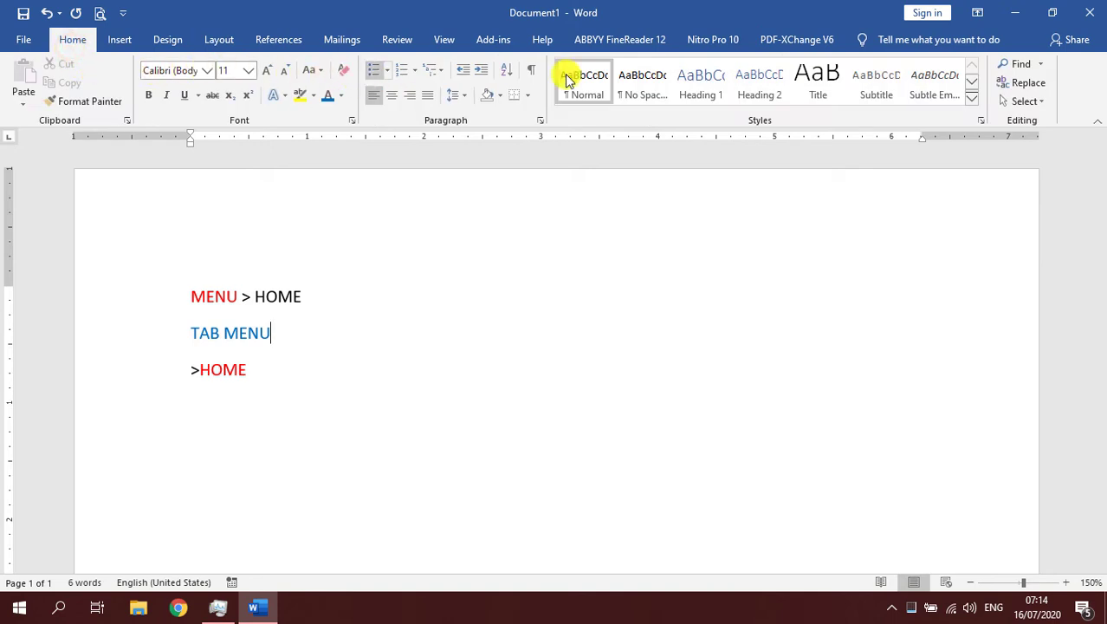